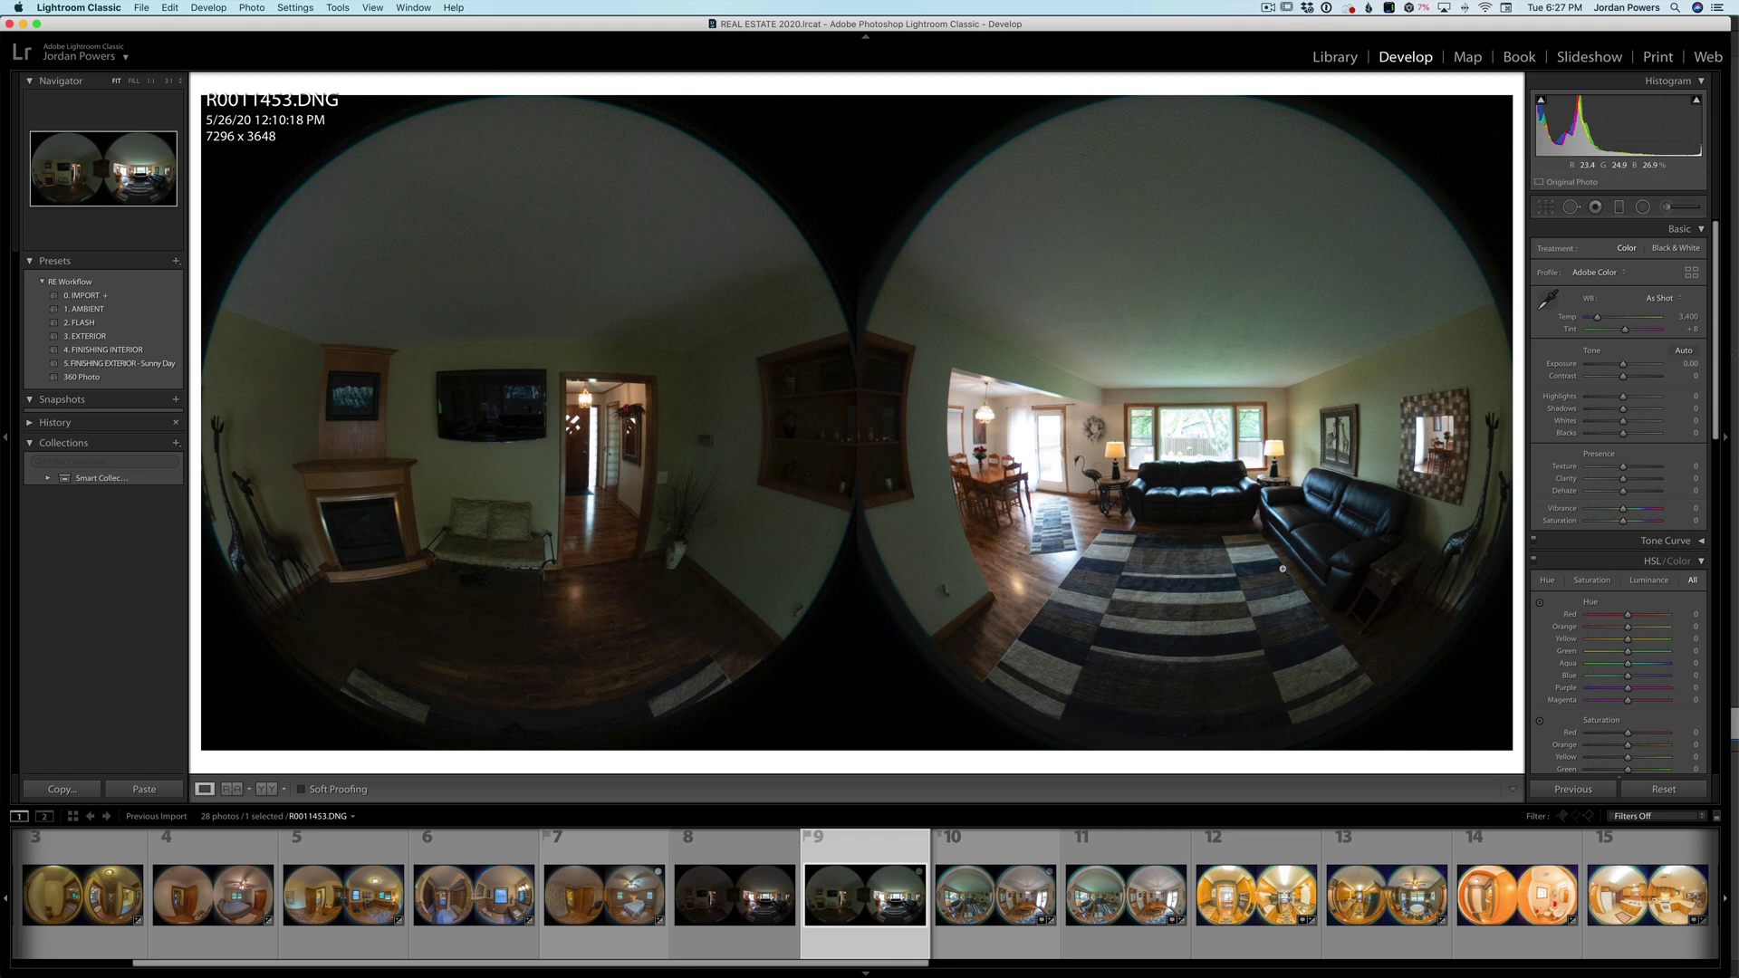
Step: Auto-tone R0011453.DNG and pull its Highlights down to −53
{"action": "left_click", "coordinate": [1329, 562]}
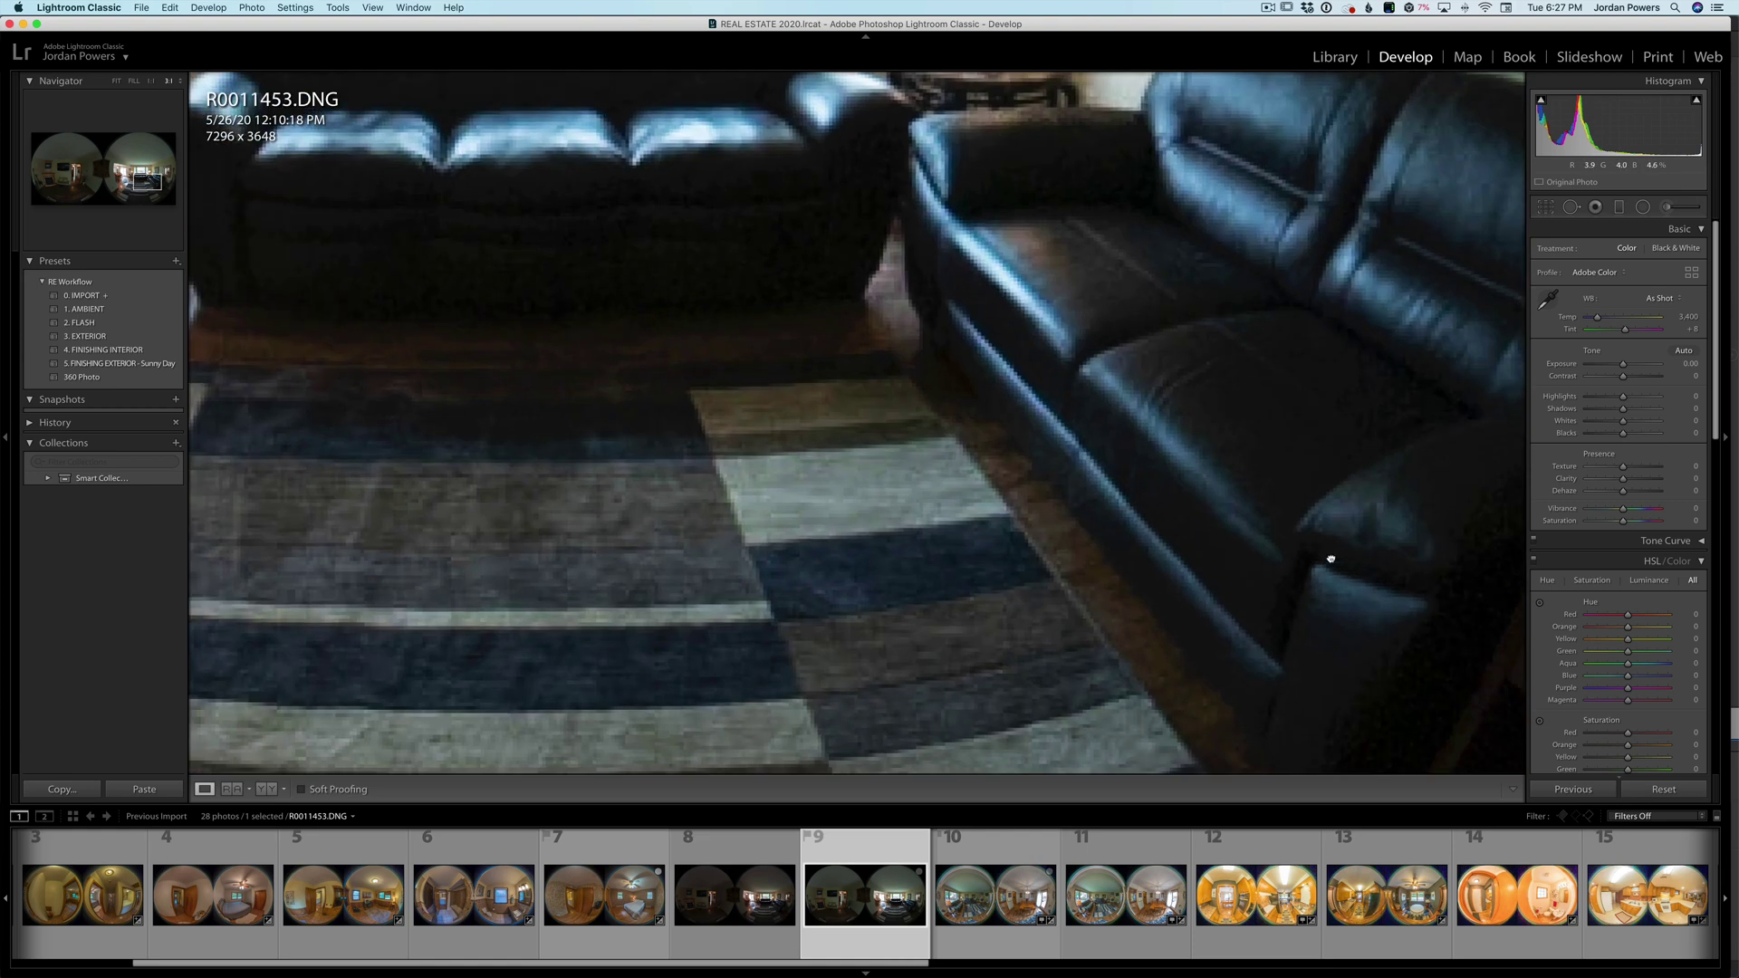
{"action": "left_click", "coordinate": [1329, 558]}
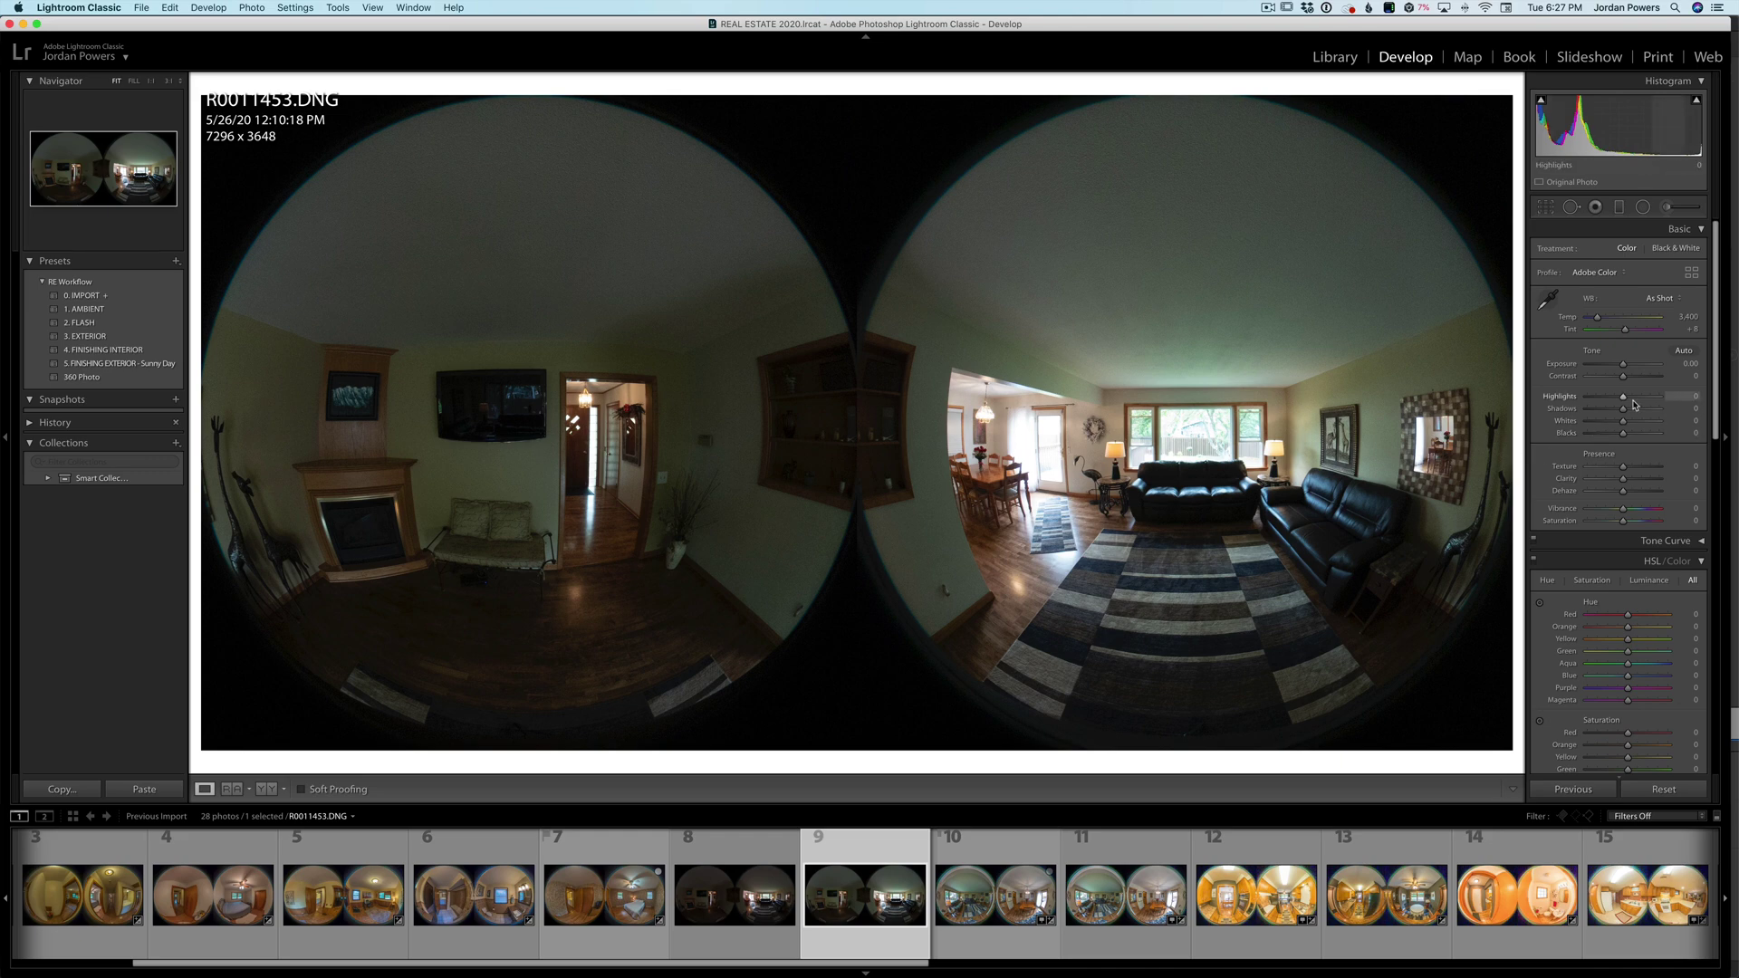
{"action": "left_click", "coordinate": [1682, 351]}
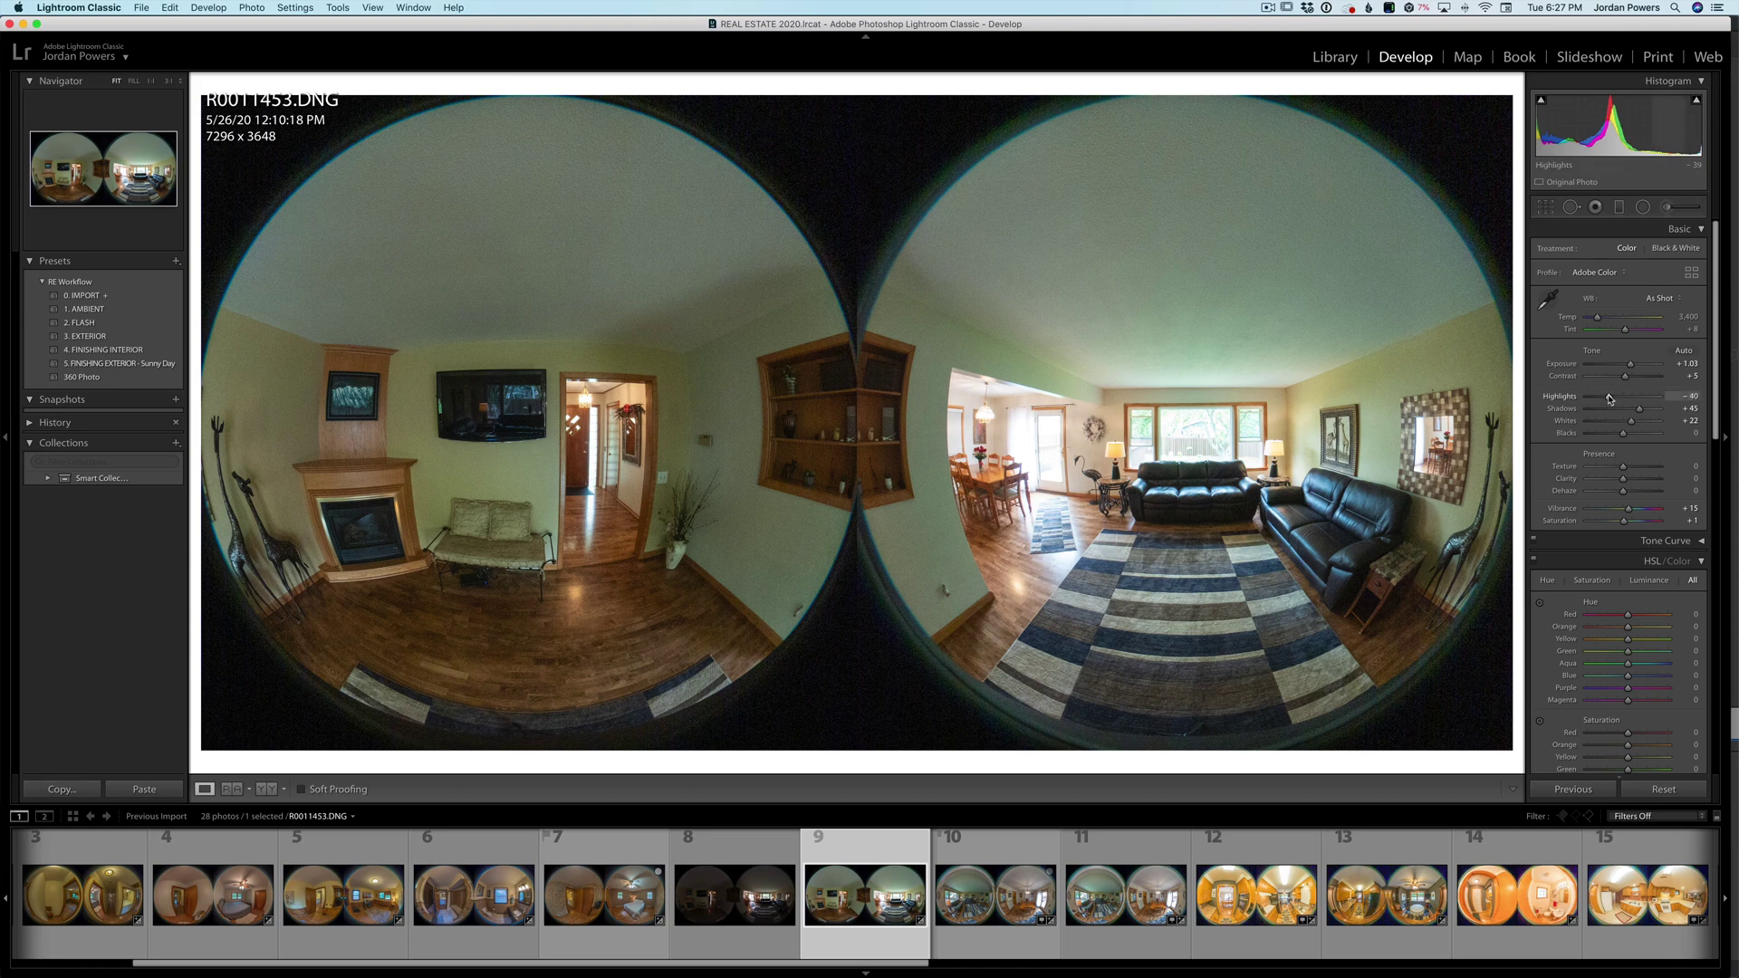
{"action": "left_click_drag", "start_coordinate": [1608, 397], "coordinate": [1604, 393]}
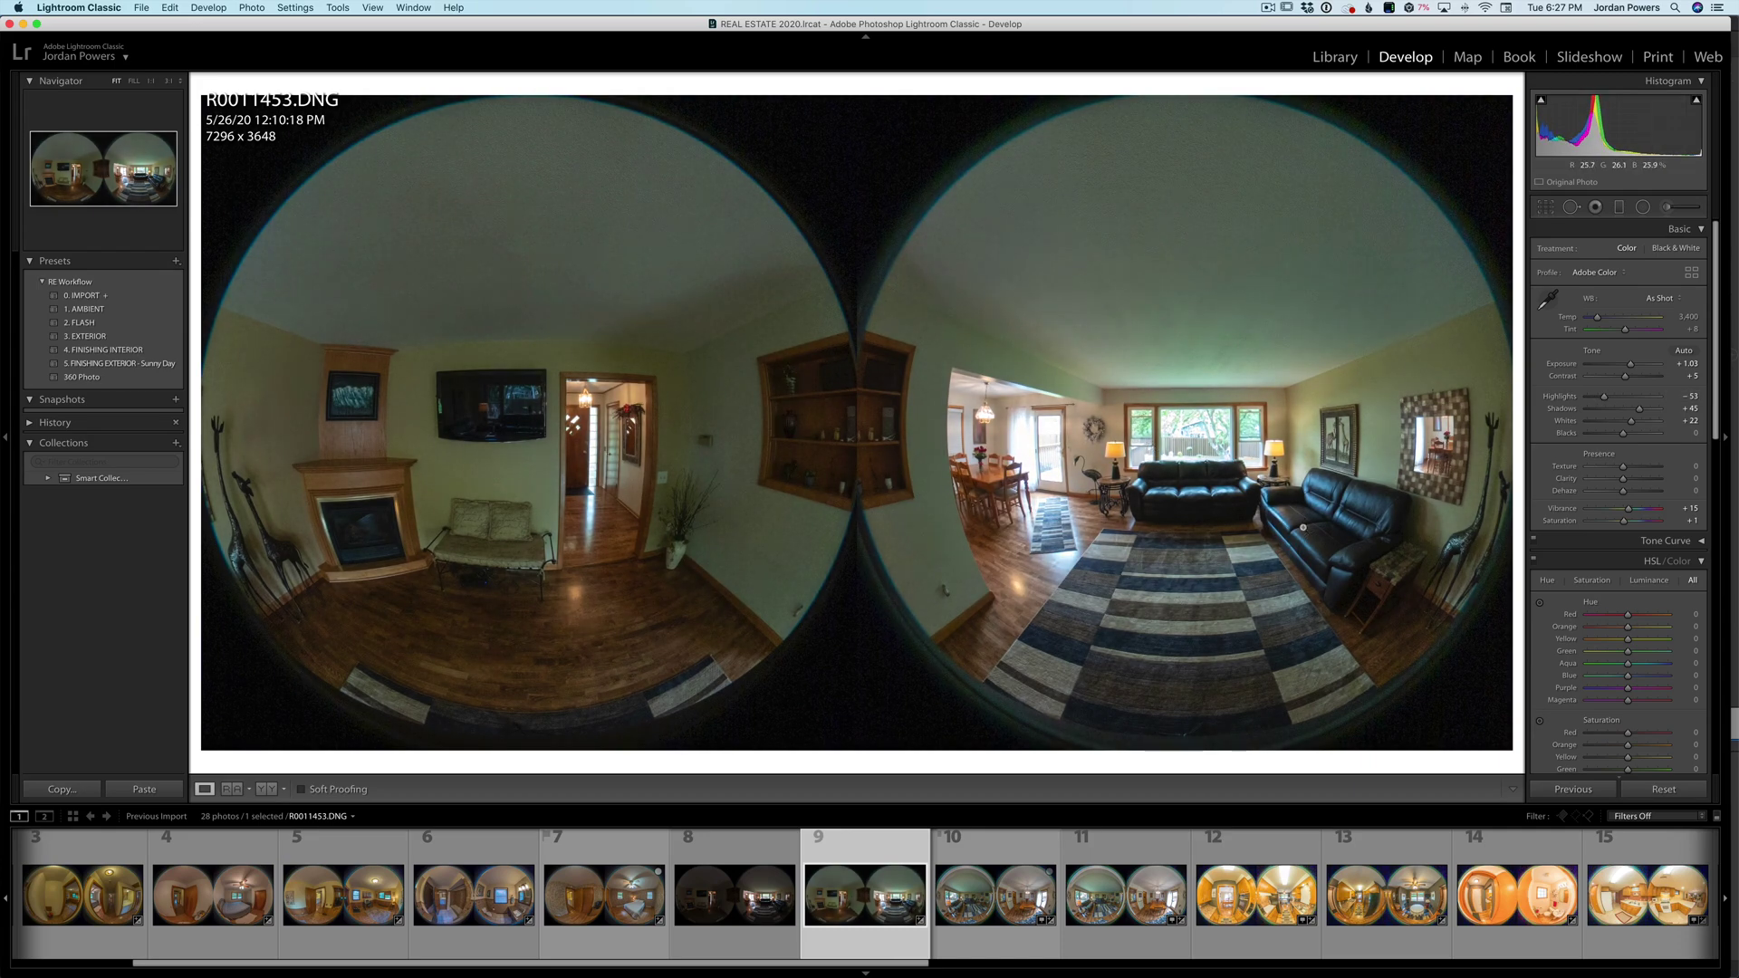
Step: Inspect the sofas, rug and dining area at 1:1, then return to the full 360 view
{"action": "left_click", "coordinate": [1331, 577]}
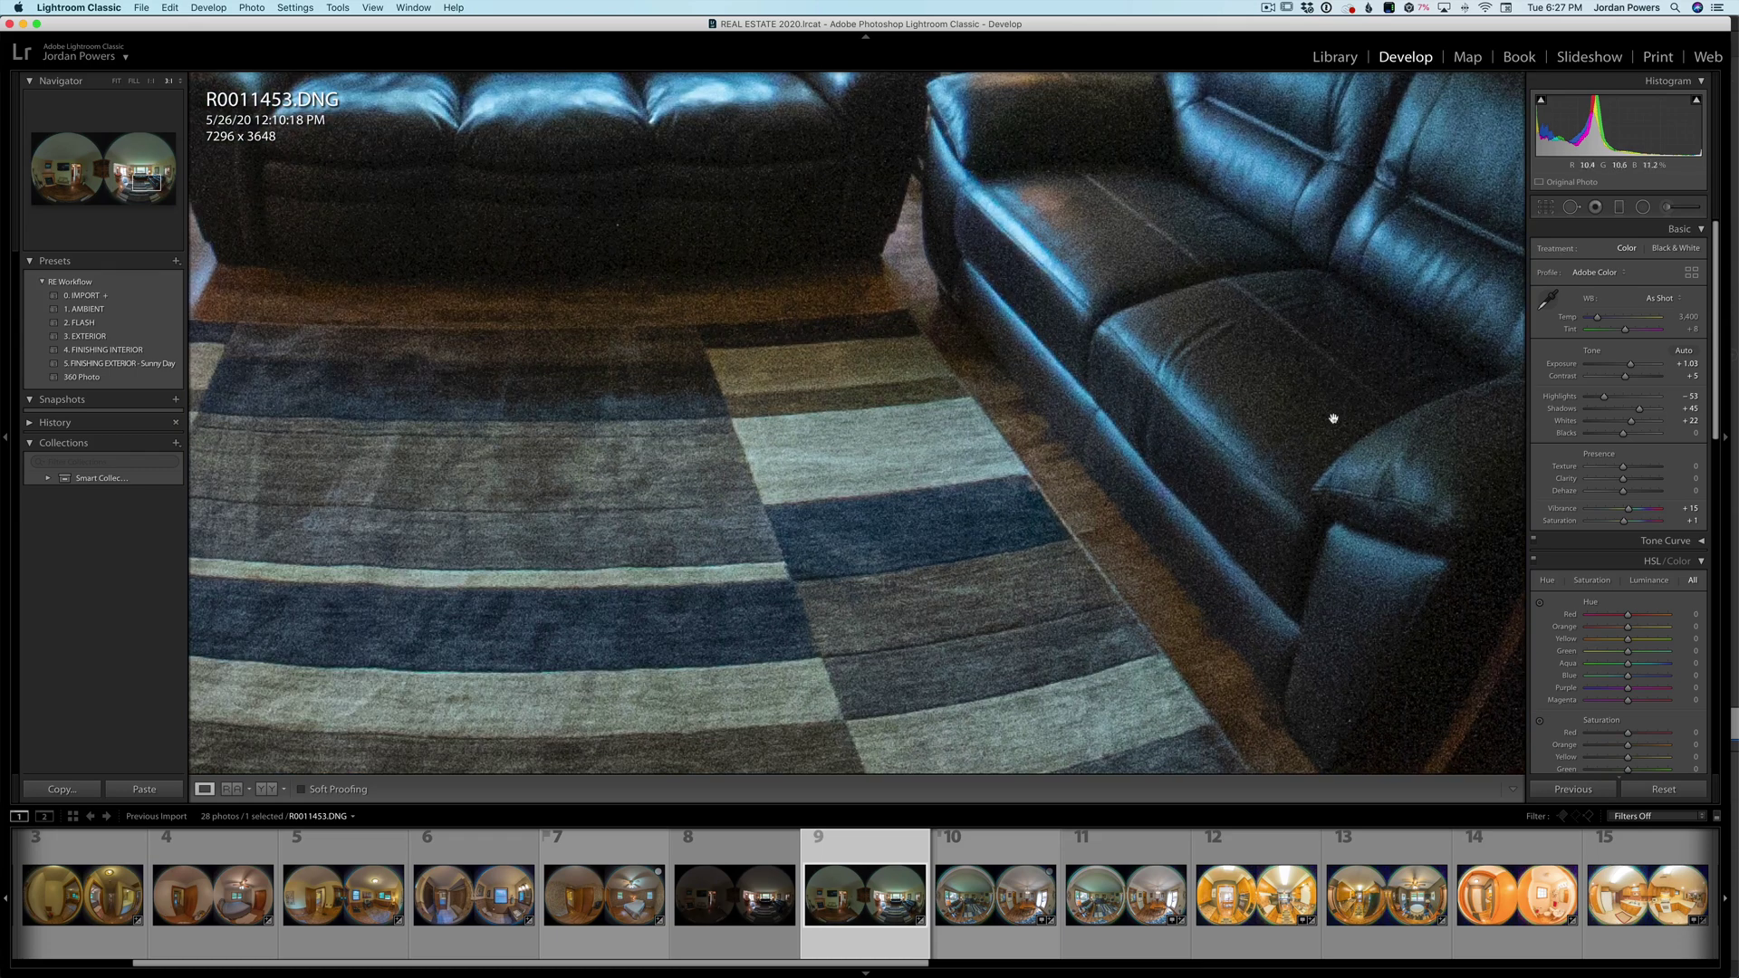
{"action": "left_click", "coordinate": [1223, 473]}
{"action": "left_click", "coordinate": [1253, 534]}
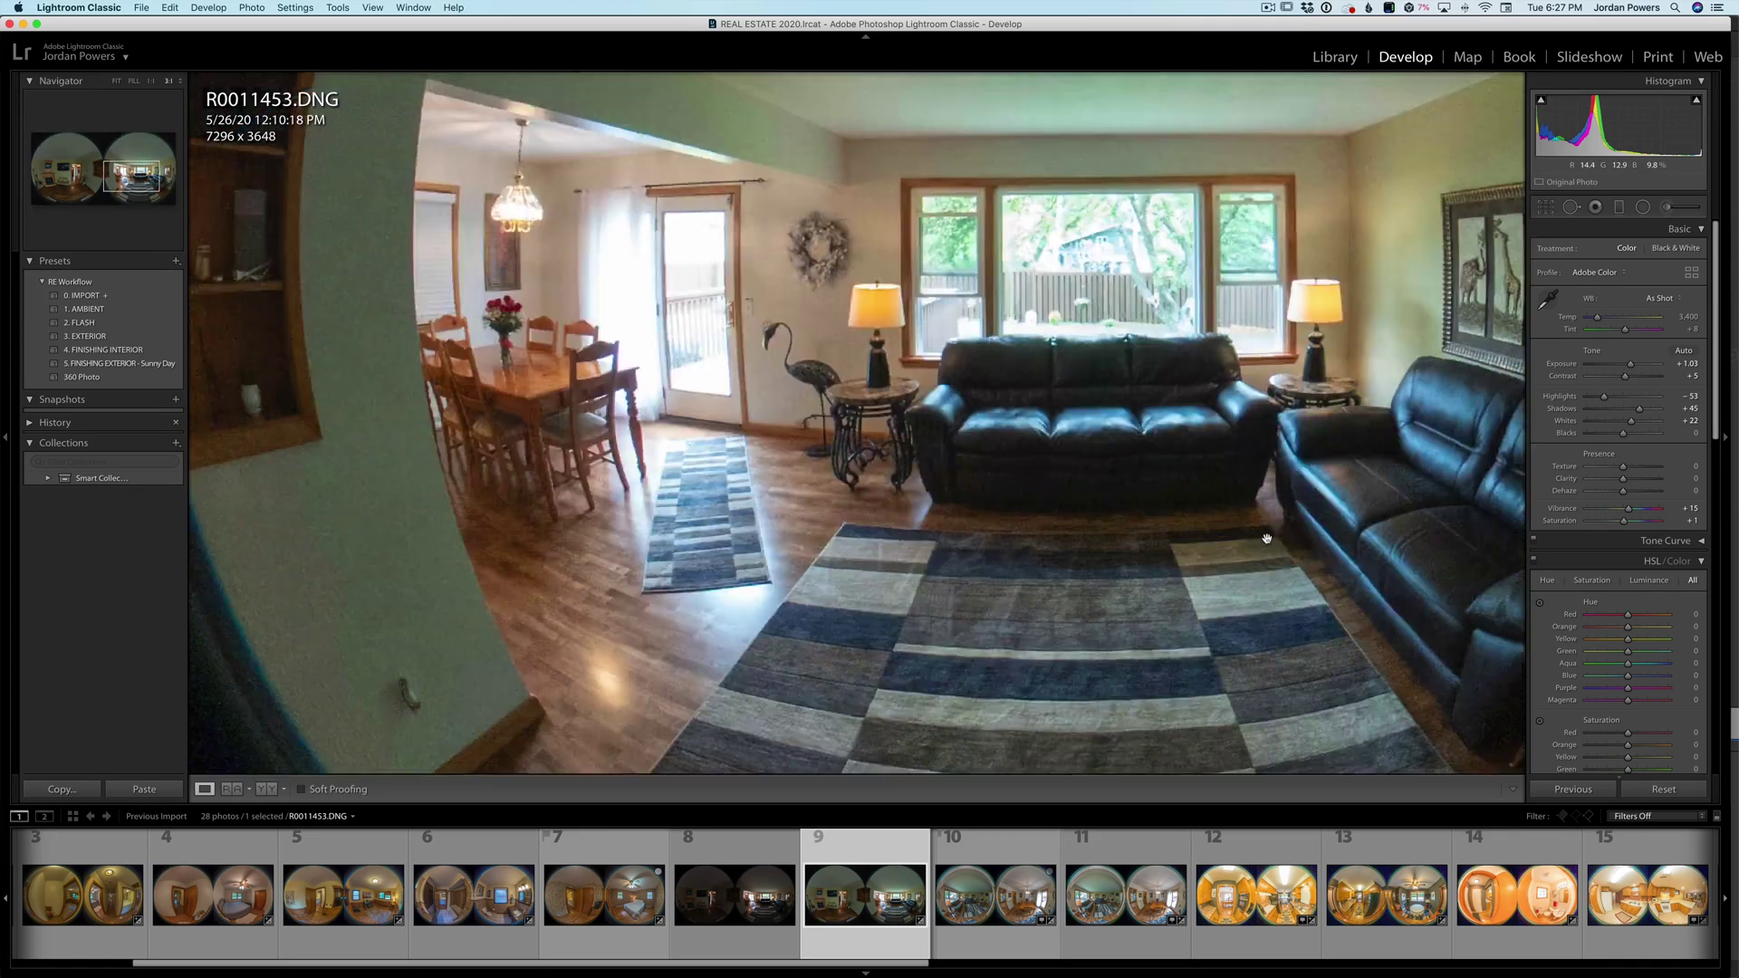
{"action": "left_click_drag", "start_coordinate": [1453, 538], "coordinate": [1165, 497]}
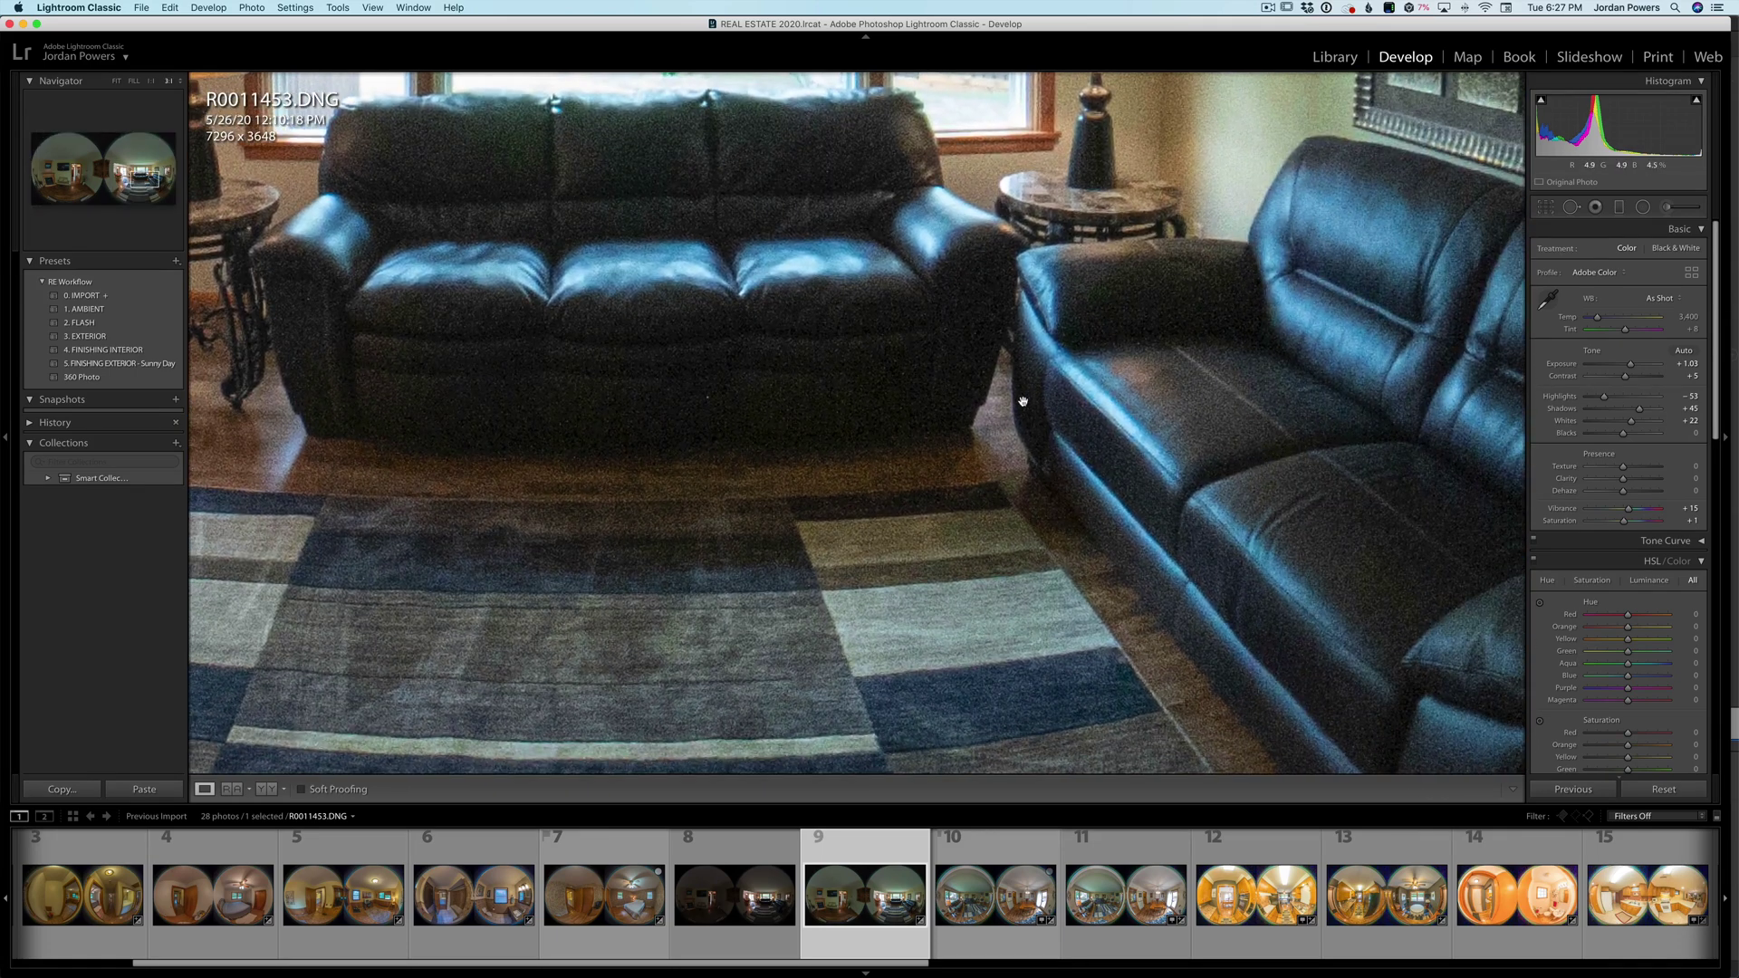
{"action": "left_click", "coordinate": [1023, 401]}
{"action": "left_click", "coordinate": [1164, 527]}
{"action": "left_click", "coordinate": [1107, 362]}
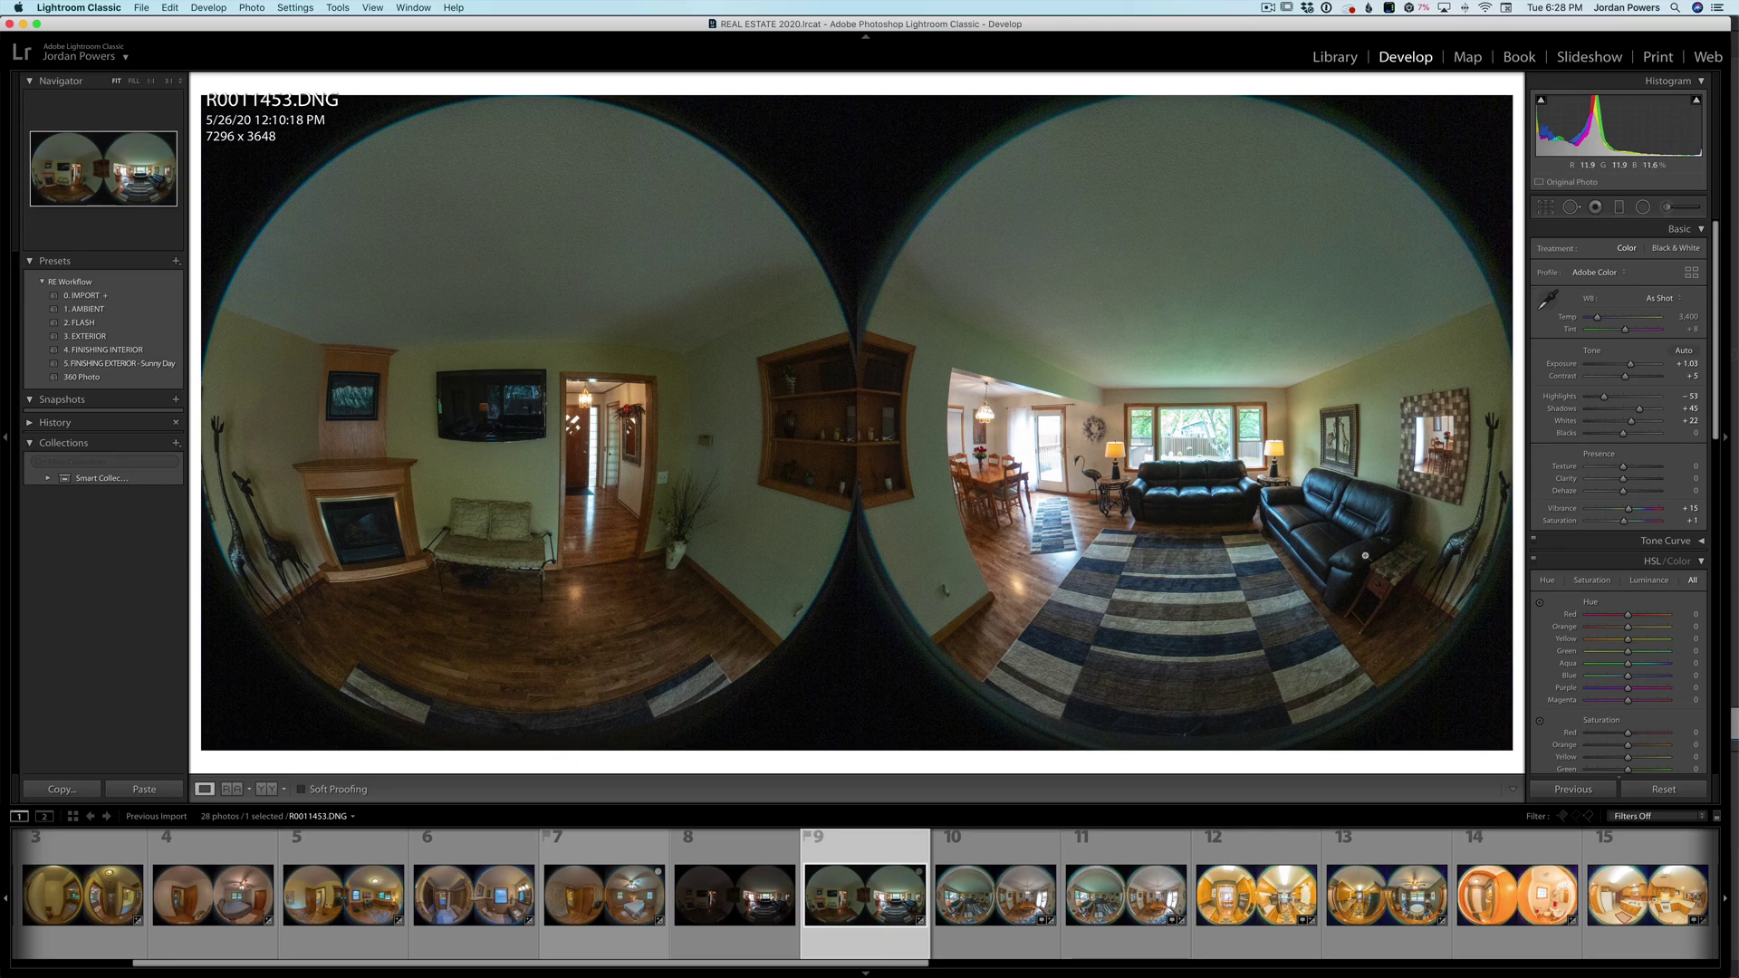
Step: Check the shelf seam up close, then switch to R0020735-HDR.DNG from the filmstrip
{"action": "left_click", "coordinate": [948, 349]}
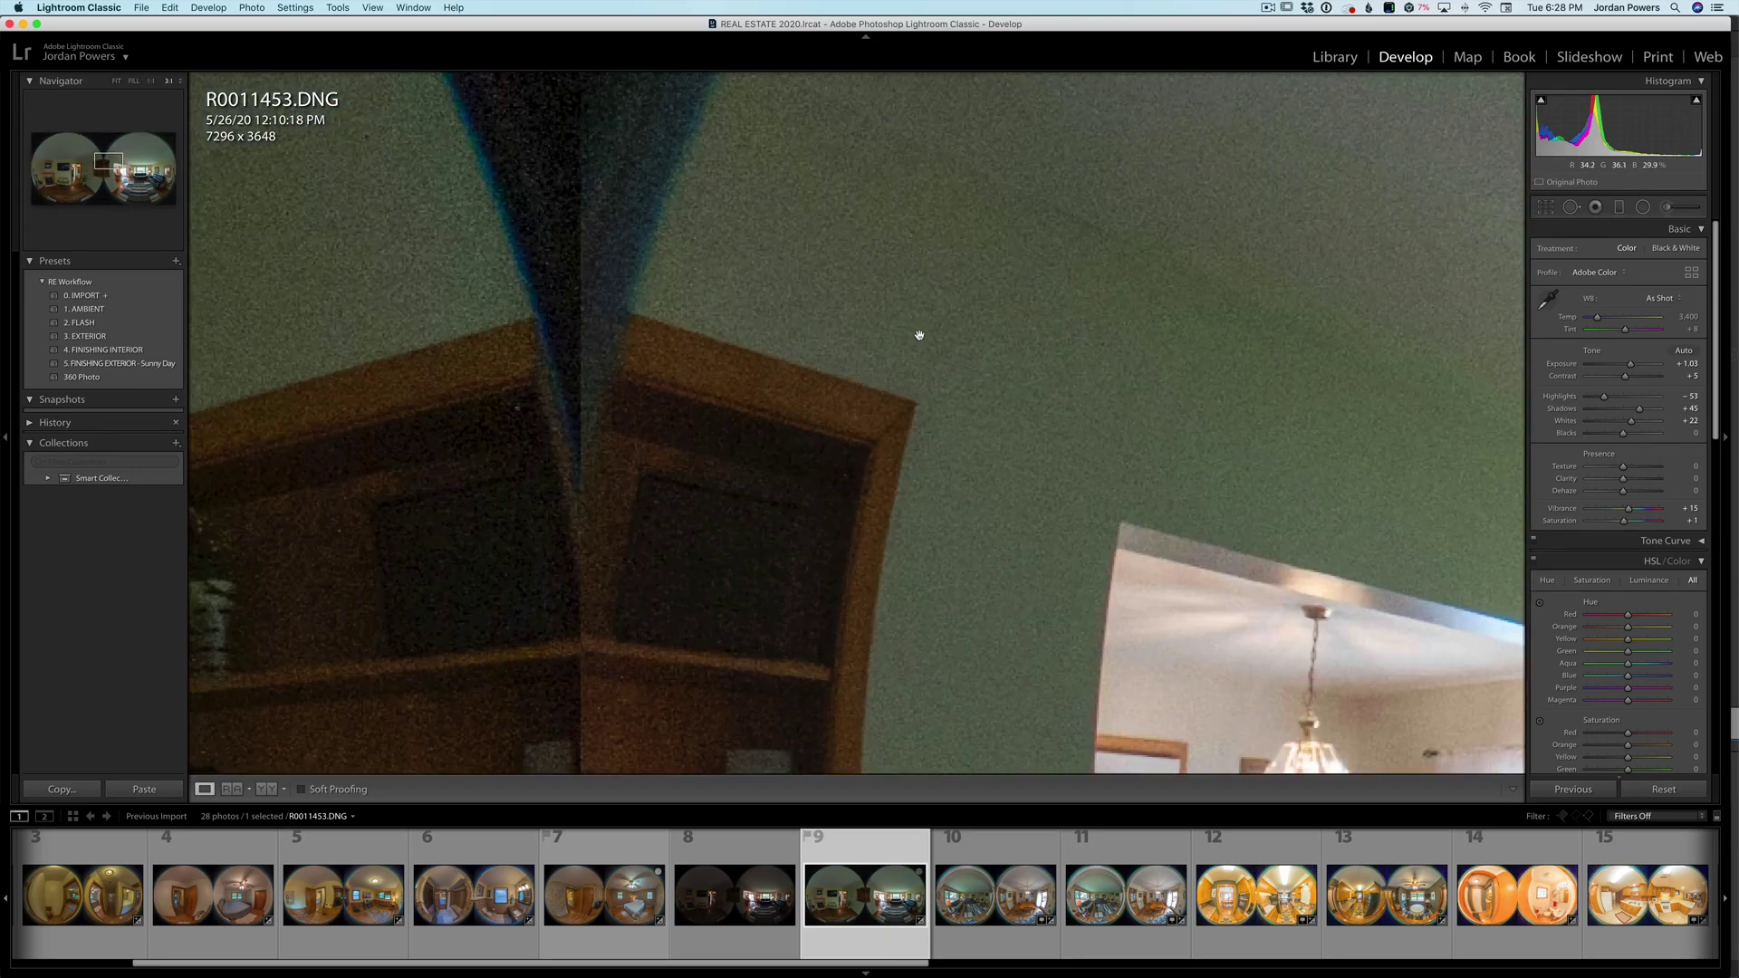
{"action": "left_click", "coordinate": [1031, 383]}
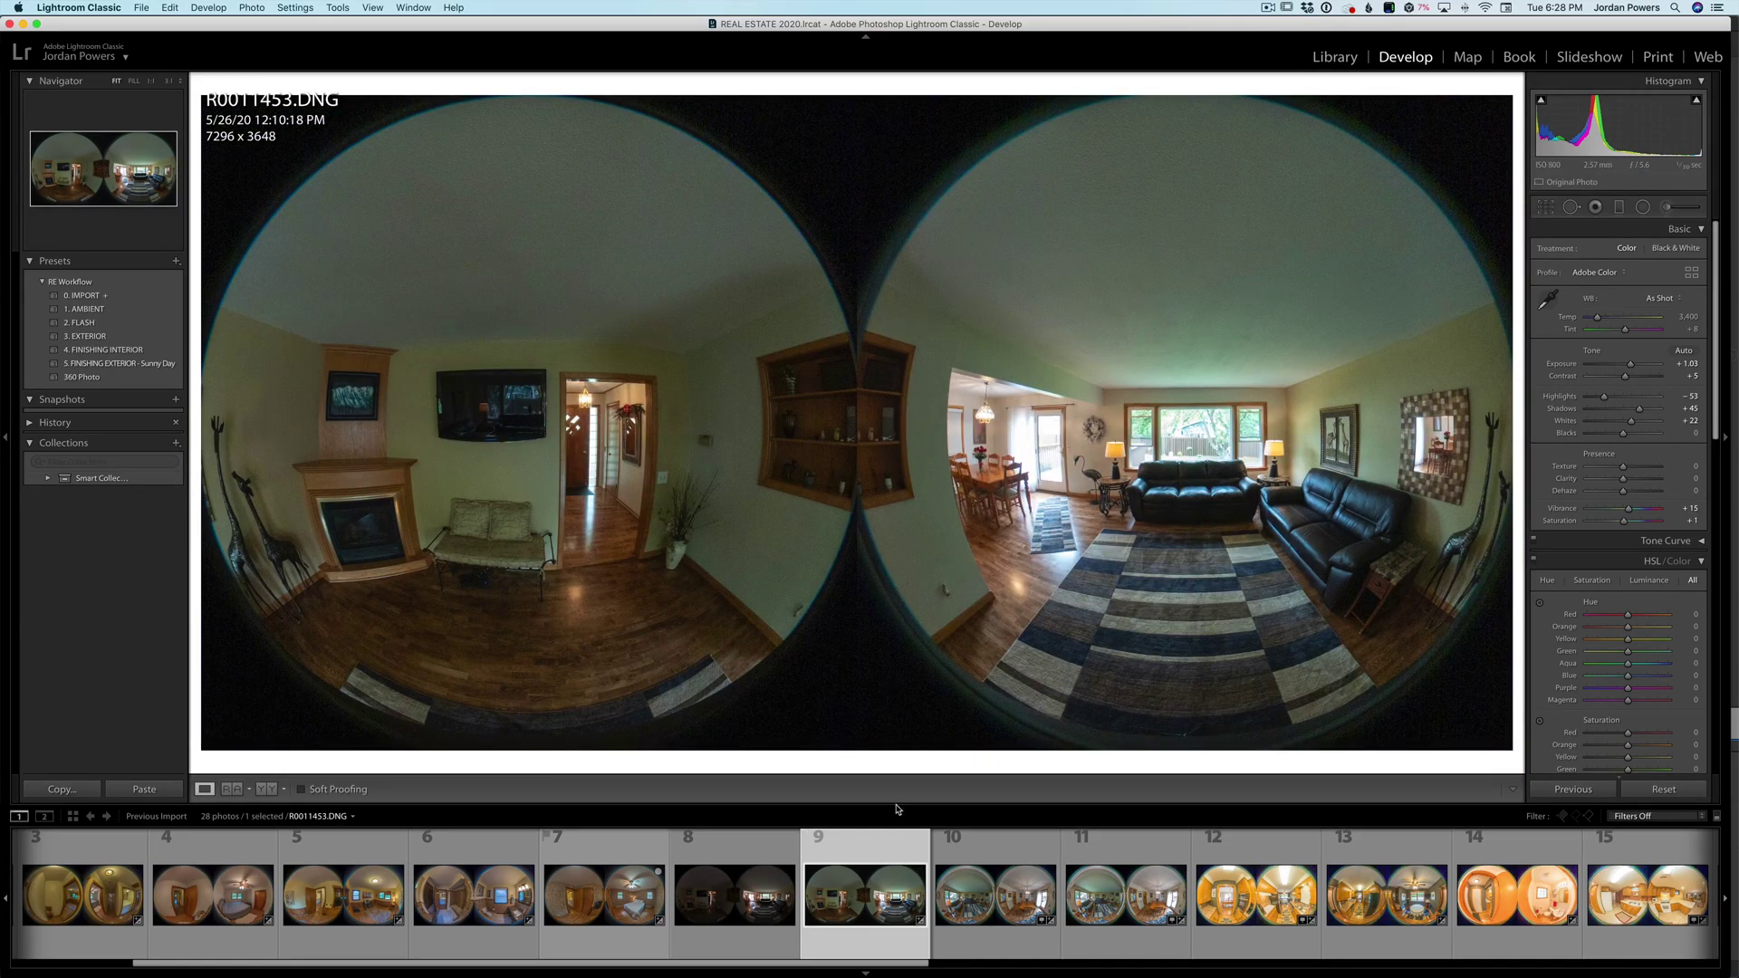
{"action": "left_click", "coordinate": [730, 921]}
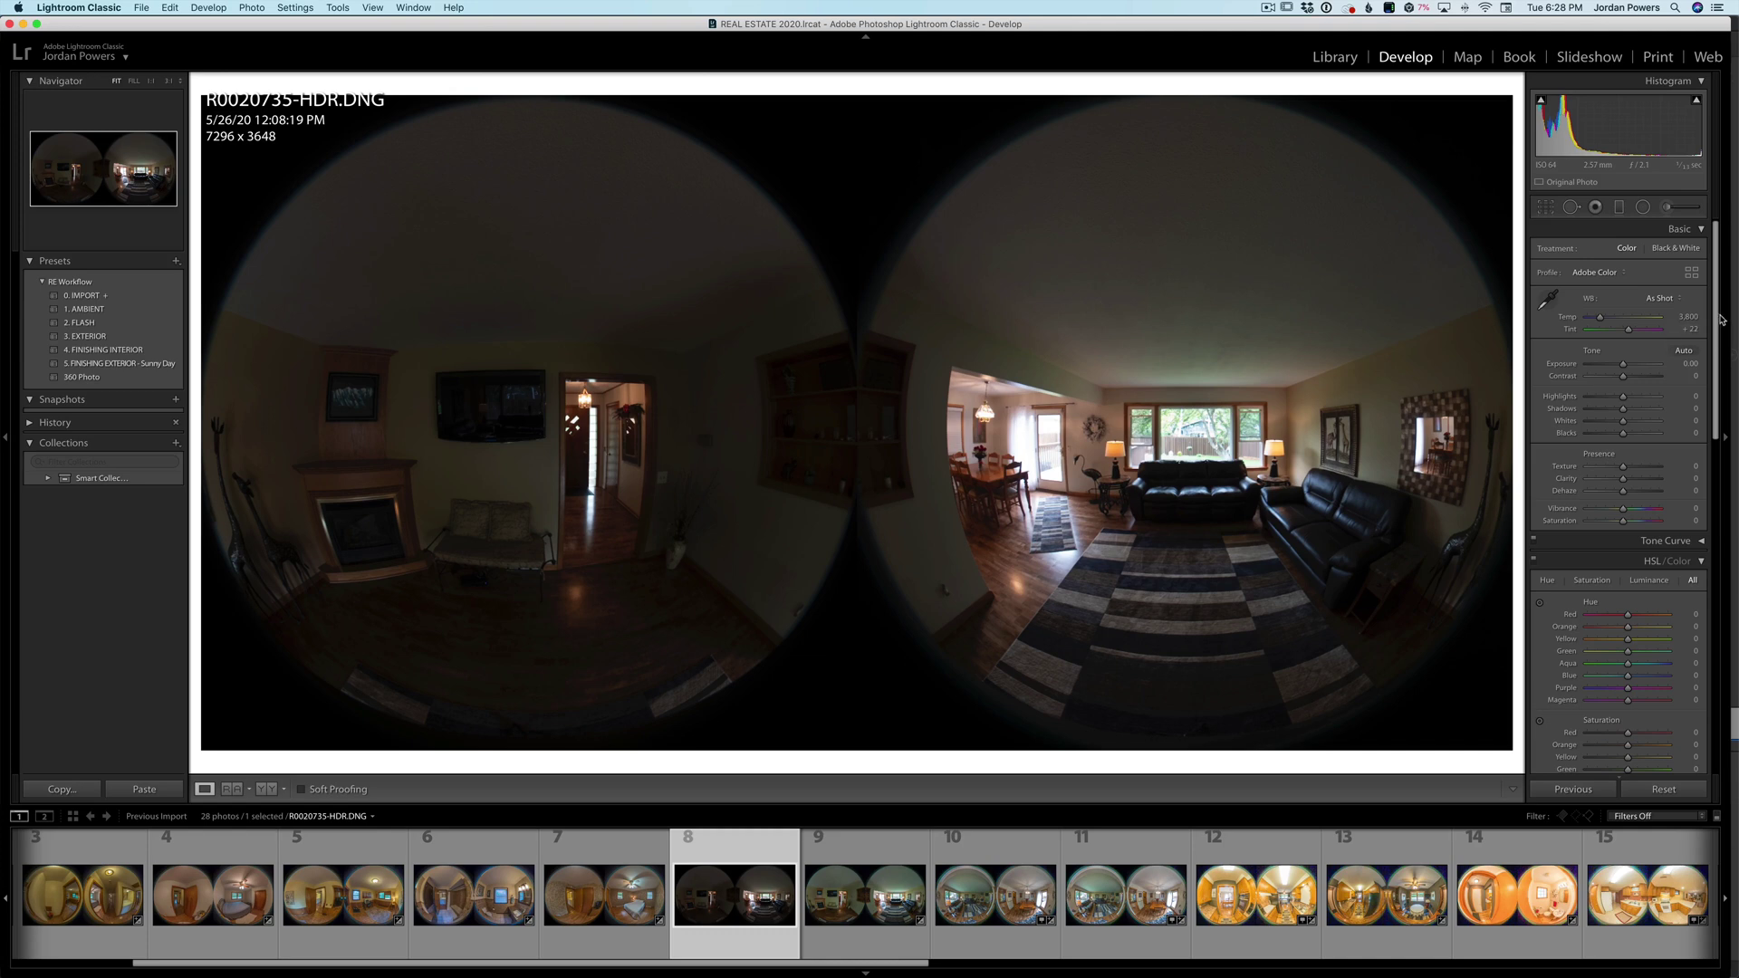
Step: Auto-tone the HDR DNG (Exposure +1.70, Highlights −73, Shadows +74) and check the sofas up close
{"action": "left_click", "coordinate": [1684, 351]}
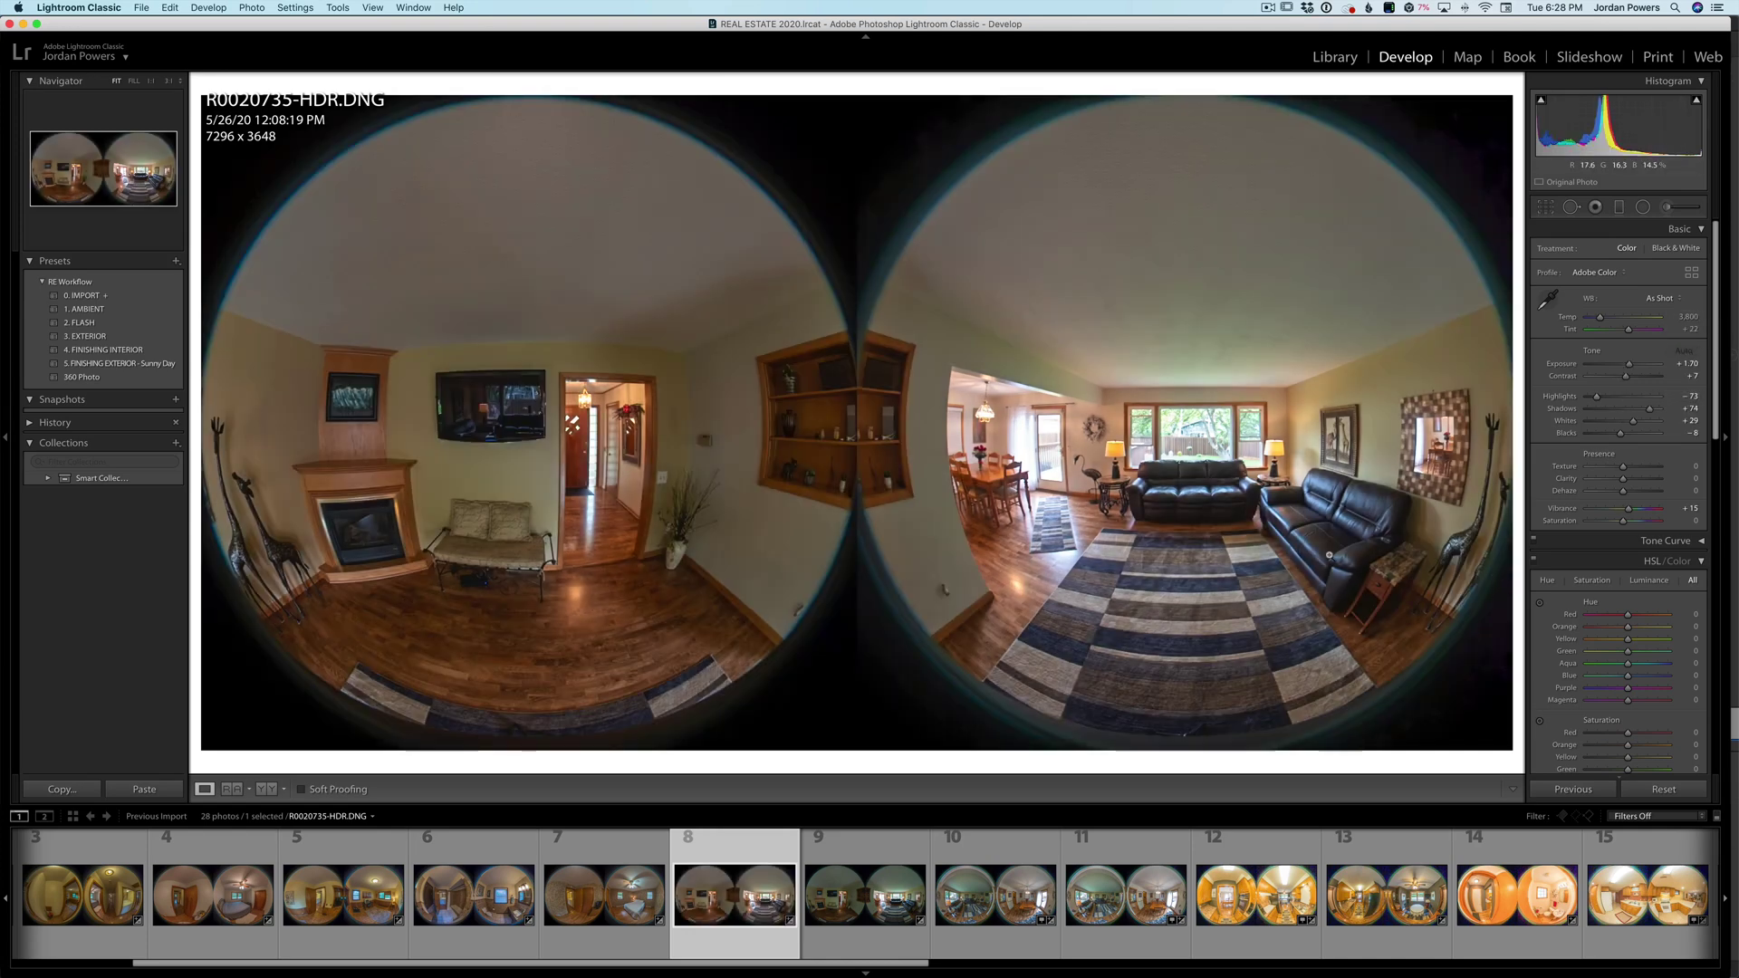
{"action": "left_click", "coordinate": [1320, 550]}
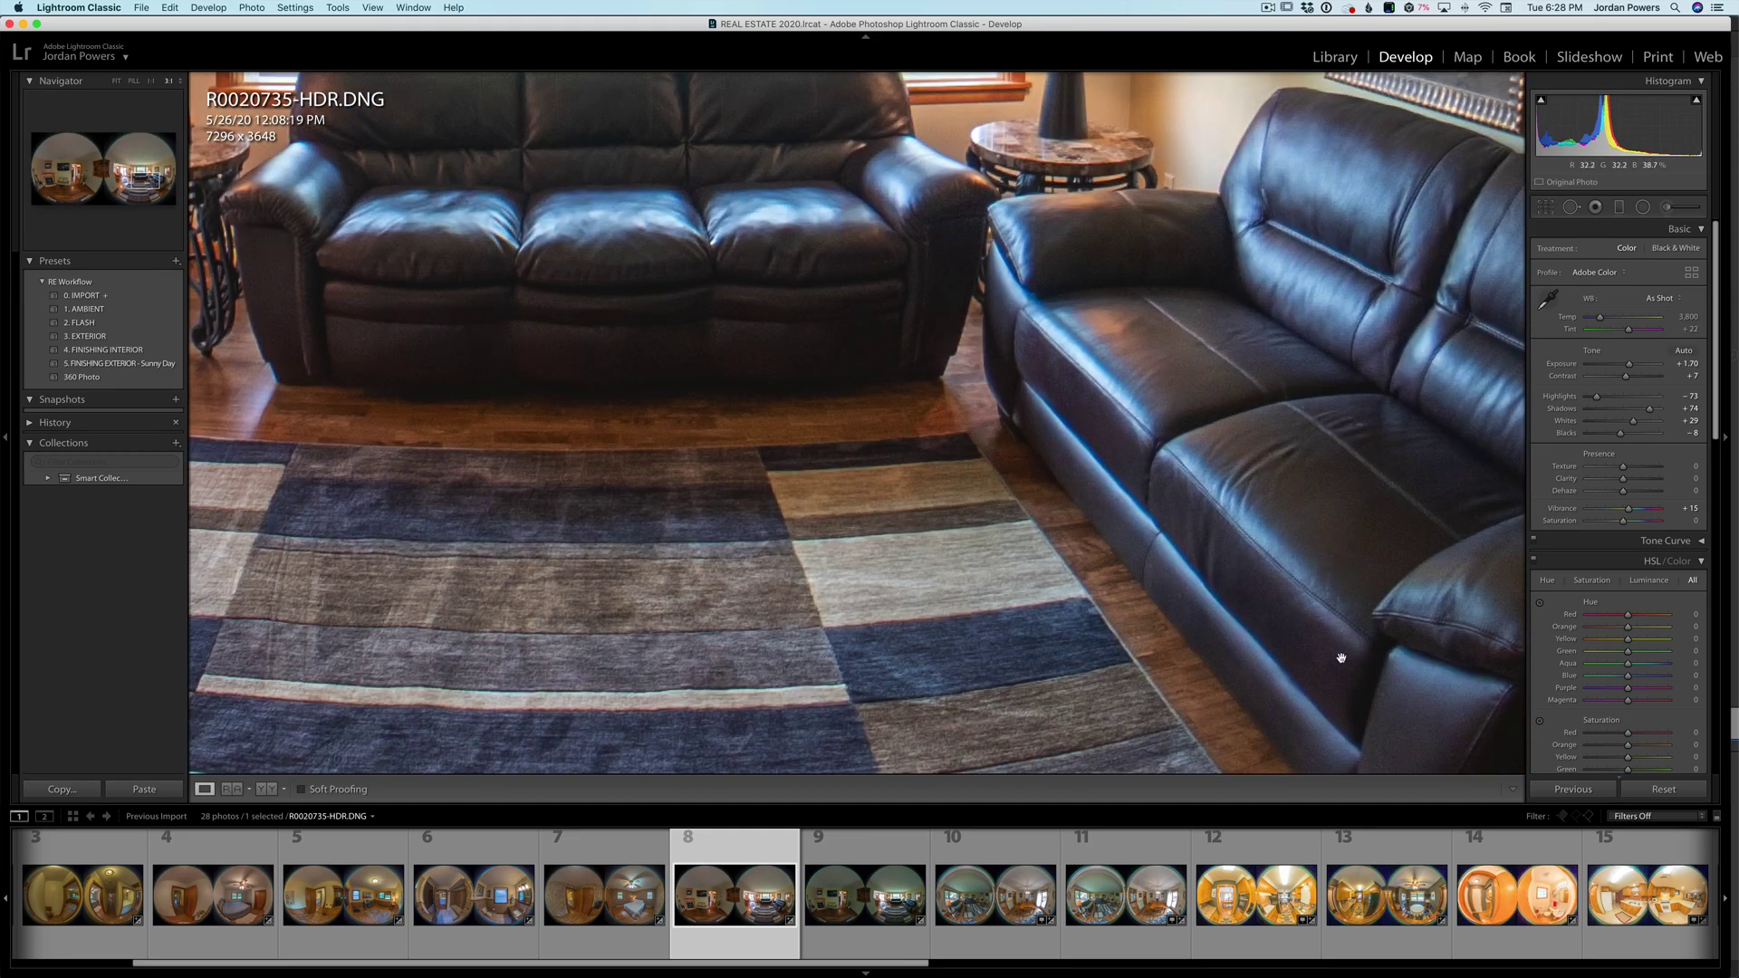
{"action": "left_click", "coordinate": [683, 311]}
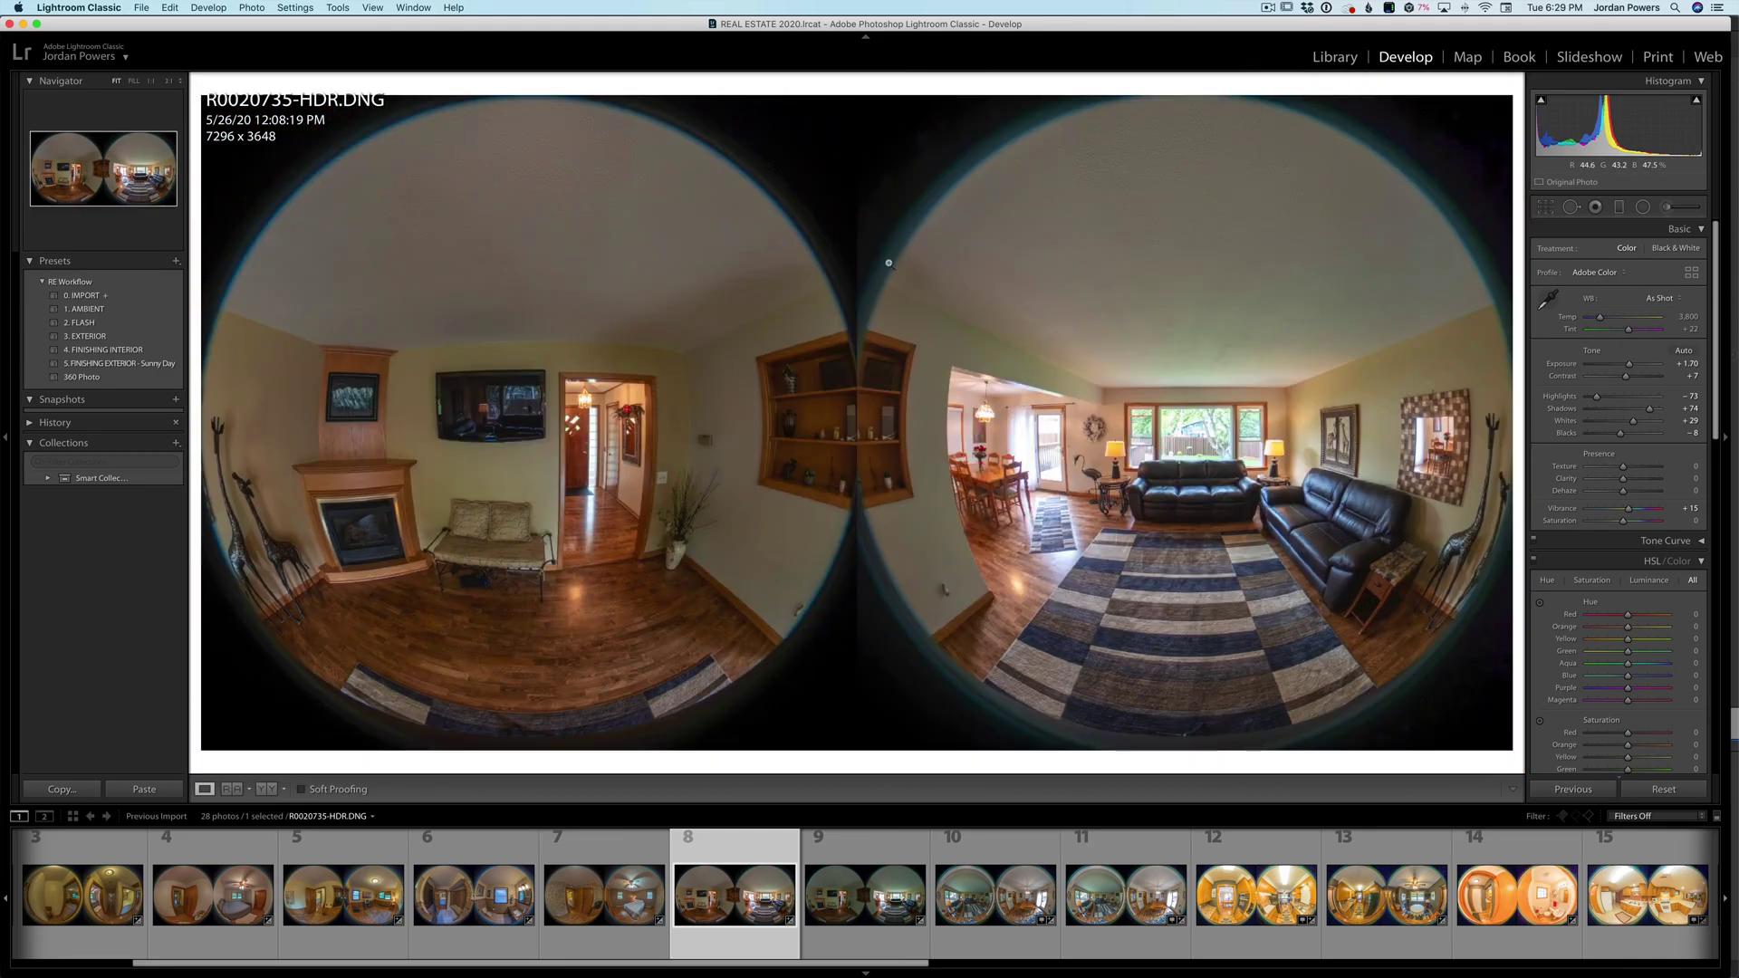
Step: Compare the corner shelf seam against the native R0011453.DNG, then return to the full view
{"action": "left_click", "coordinate": [900, 322]}
{"action": "left_click_drag", "start_coordinate": [900, 323], "coordinate": [916, 470]}
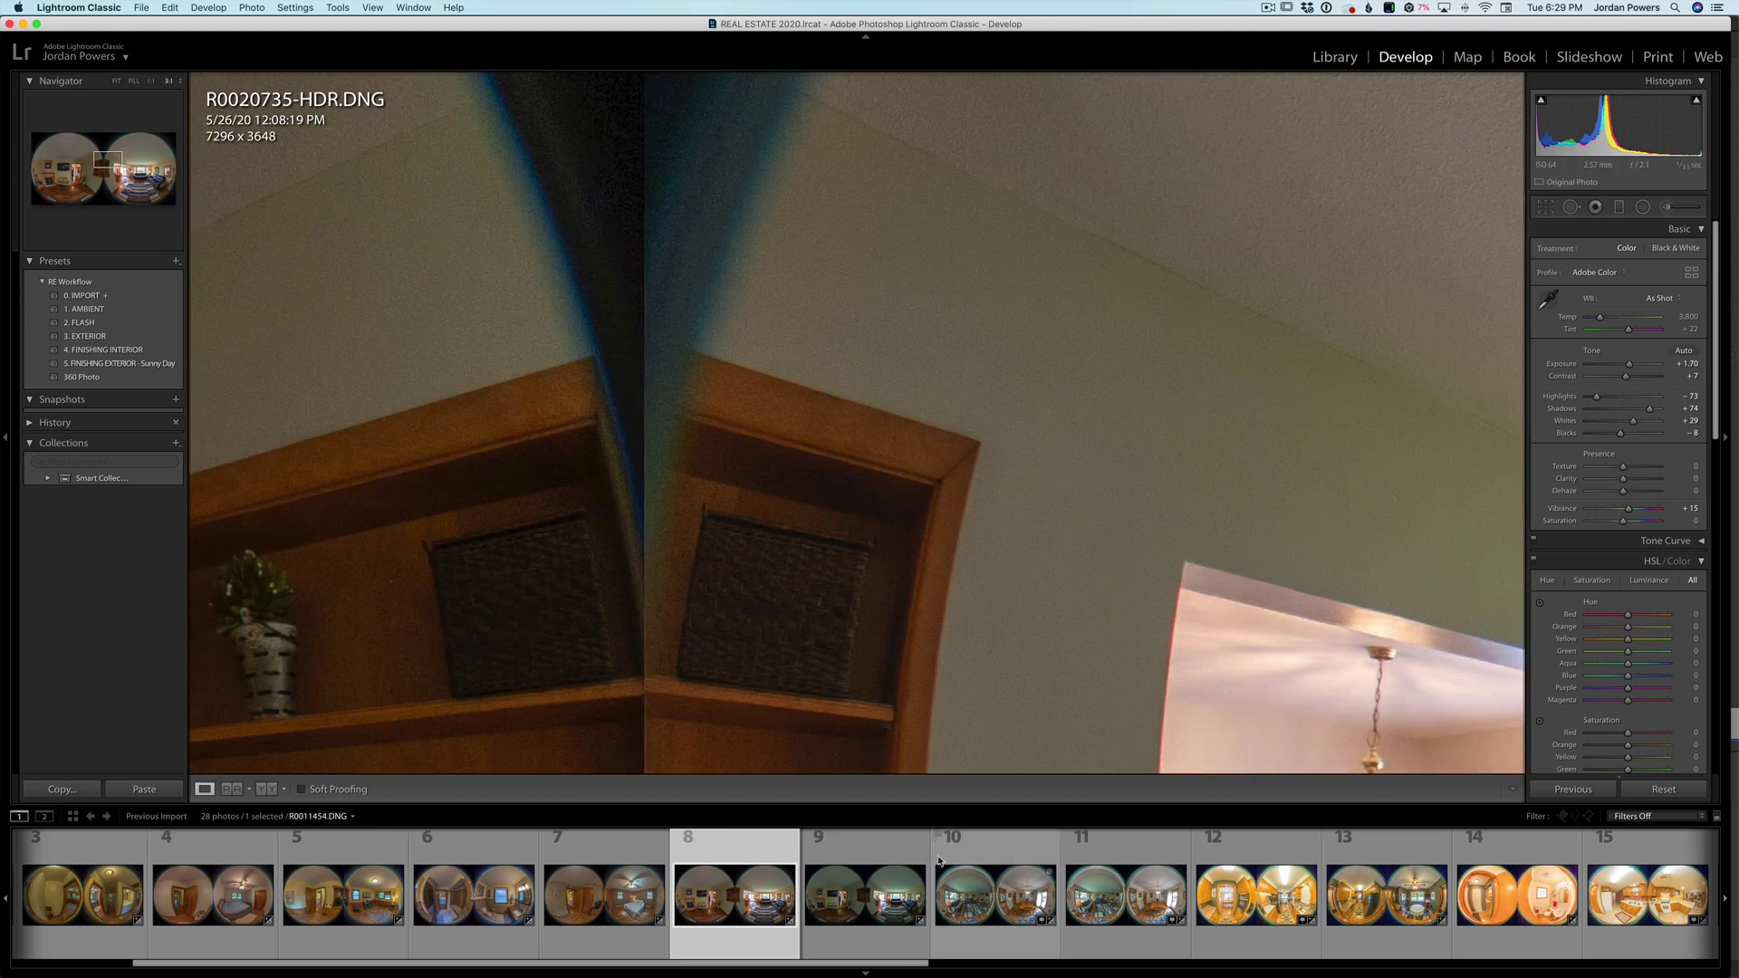
{"action": "left_click", "coordinate": [856, 885]}
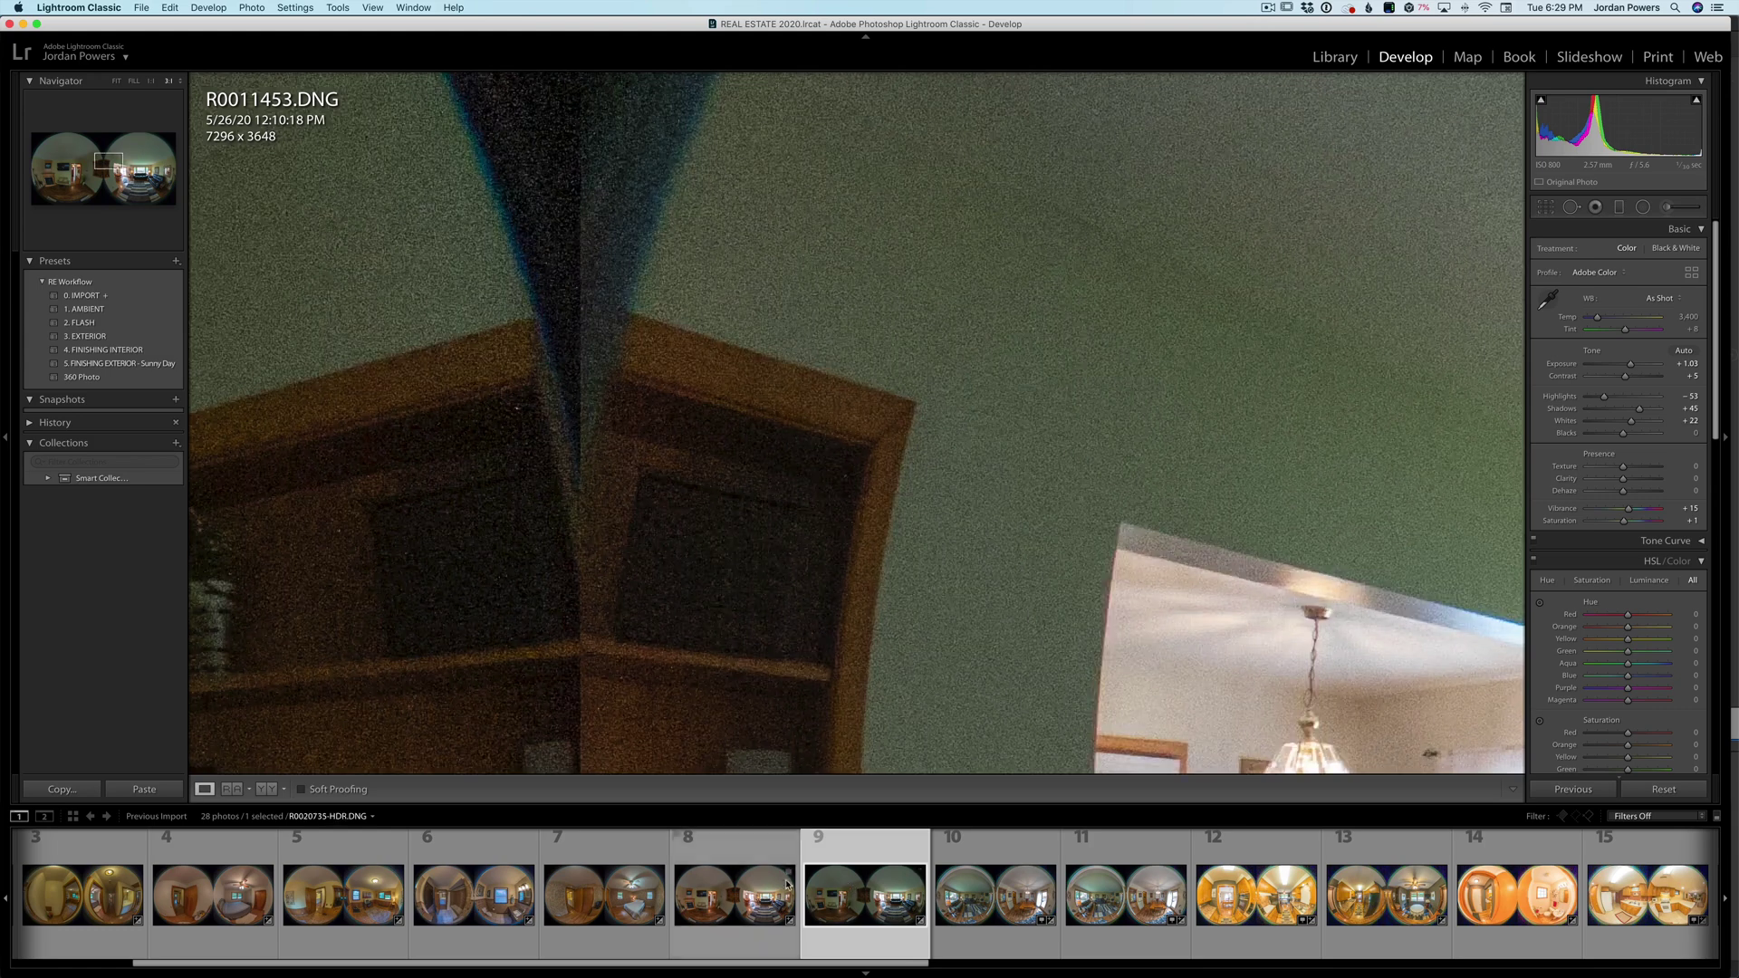
{"action": "left_click", "coordinate": [747, 902]}
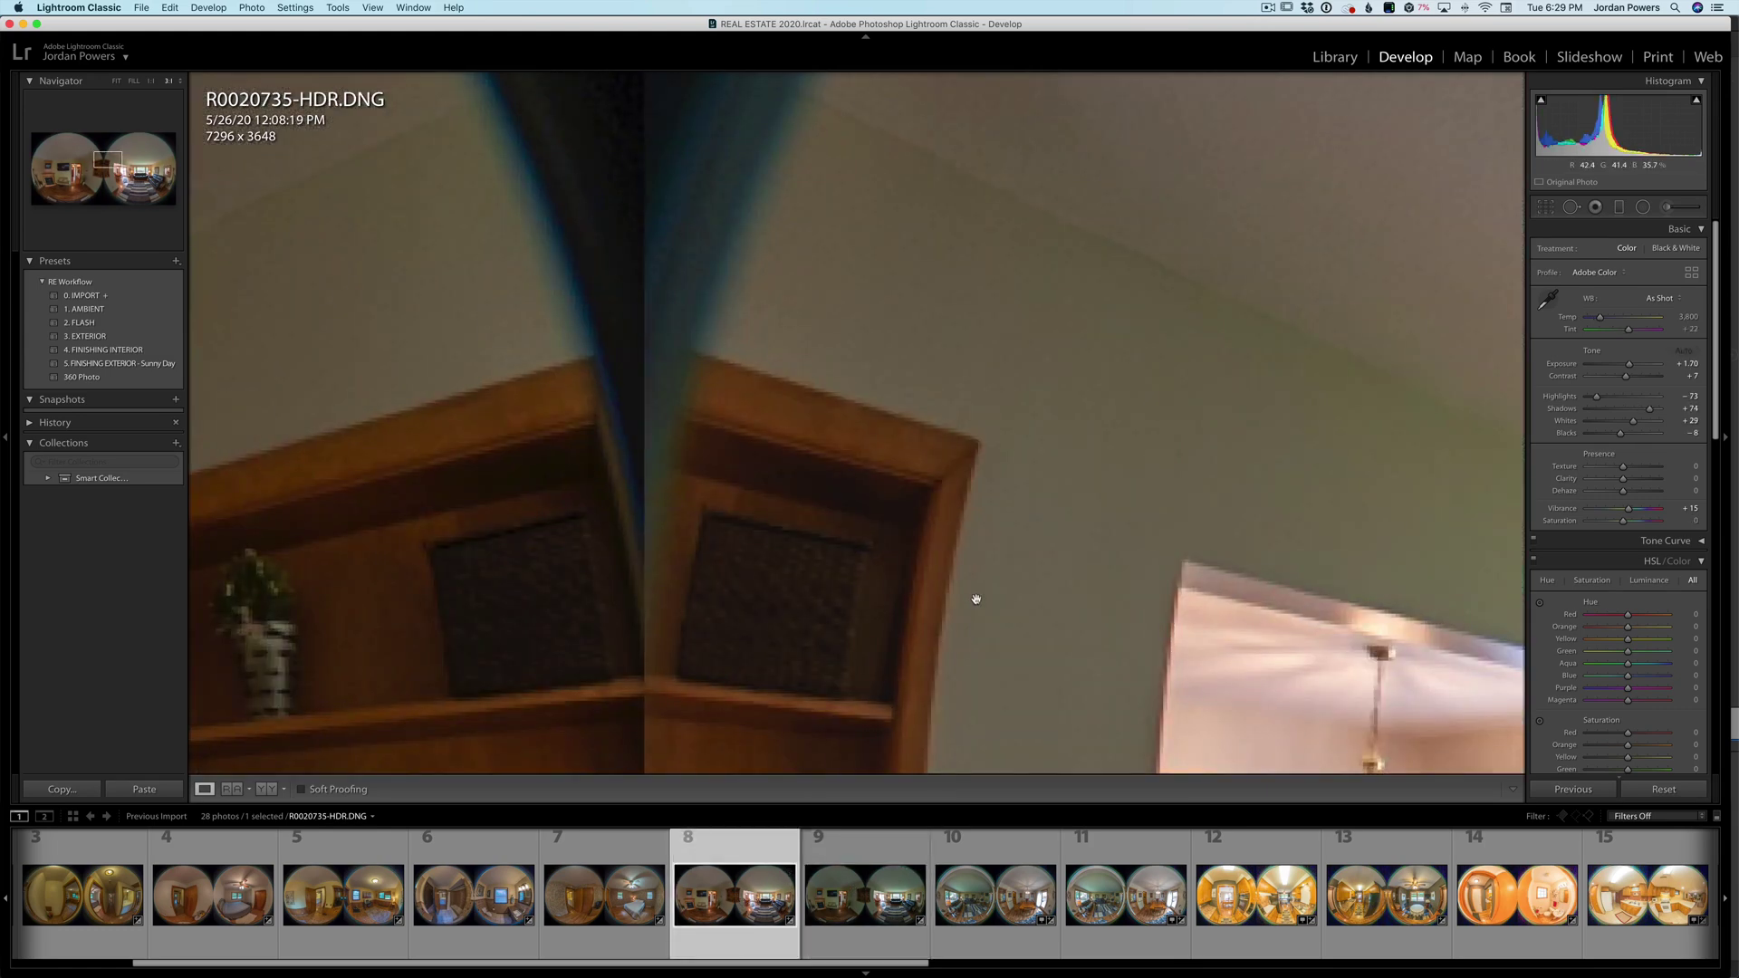
{"action": "left_click", "coordinate": [977, 600]}
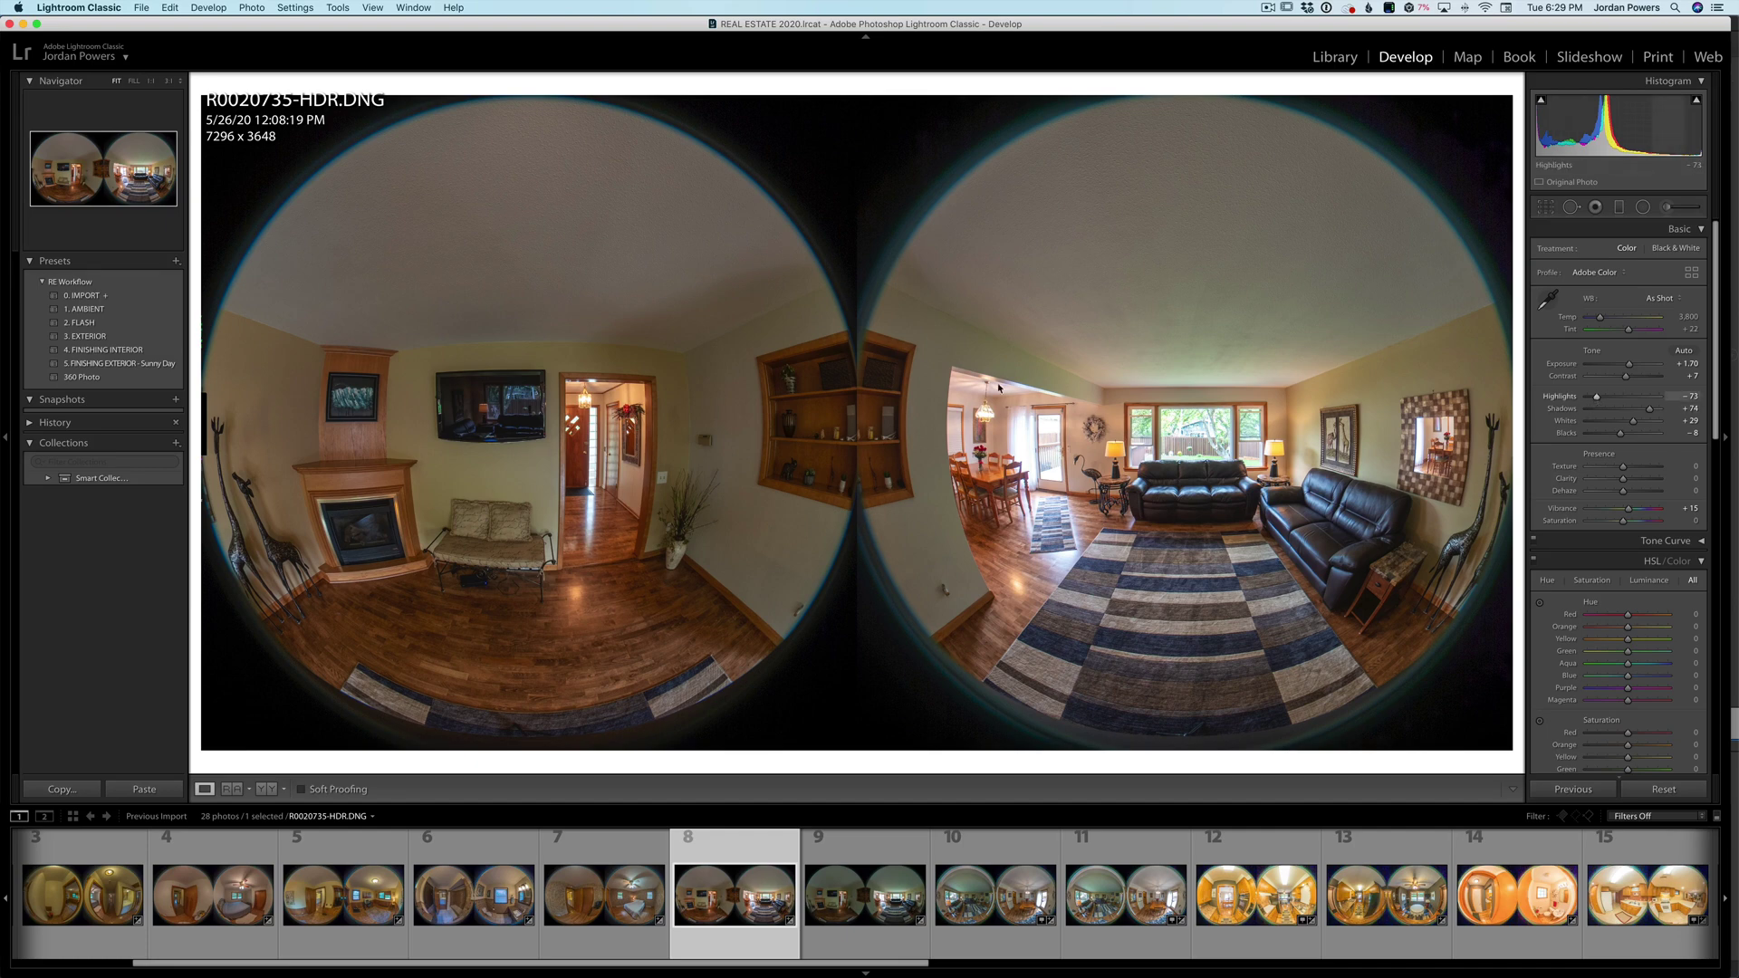
{"action": "left_click", "coordinate": [852, 911]}
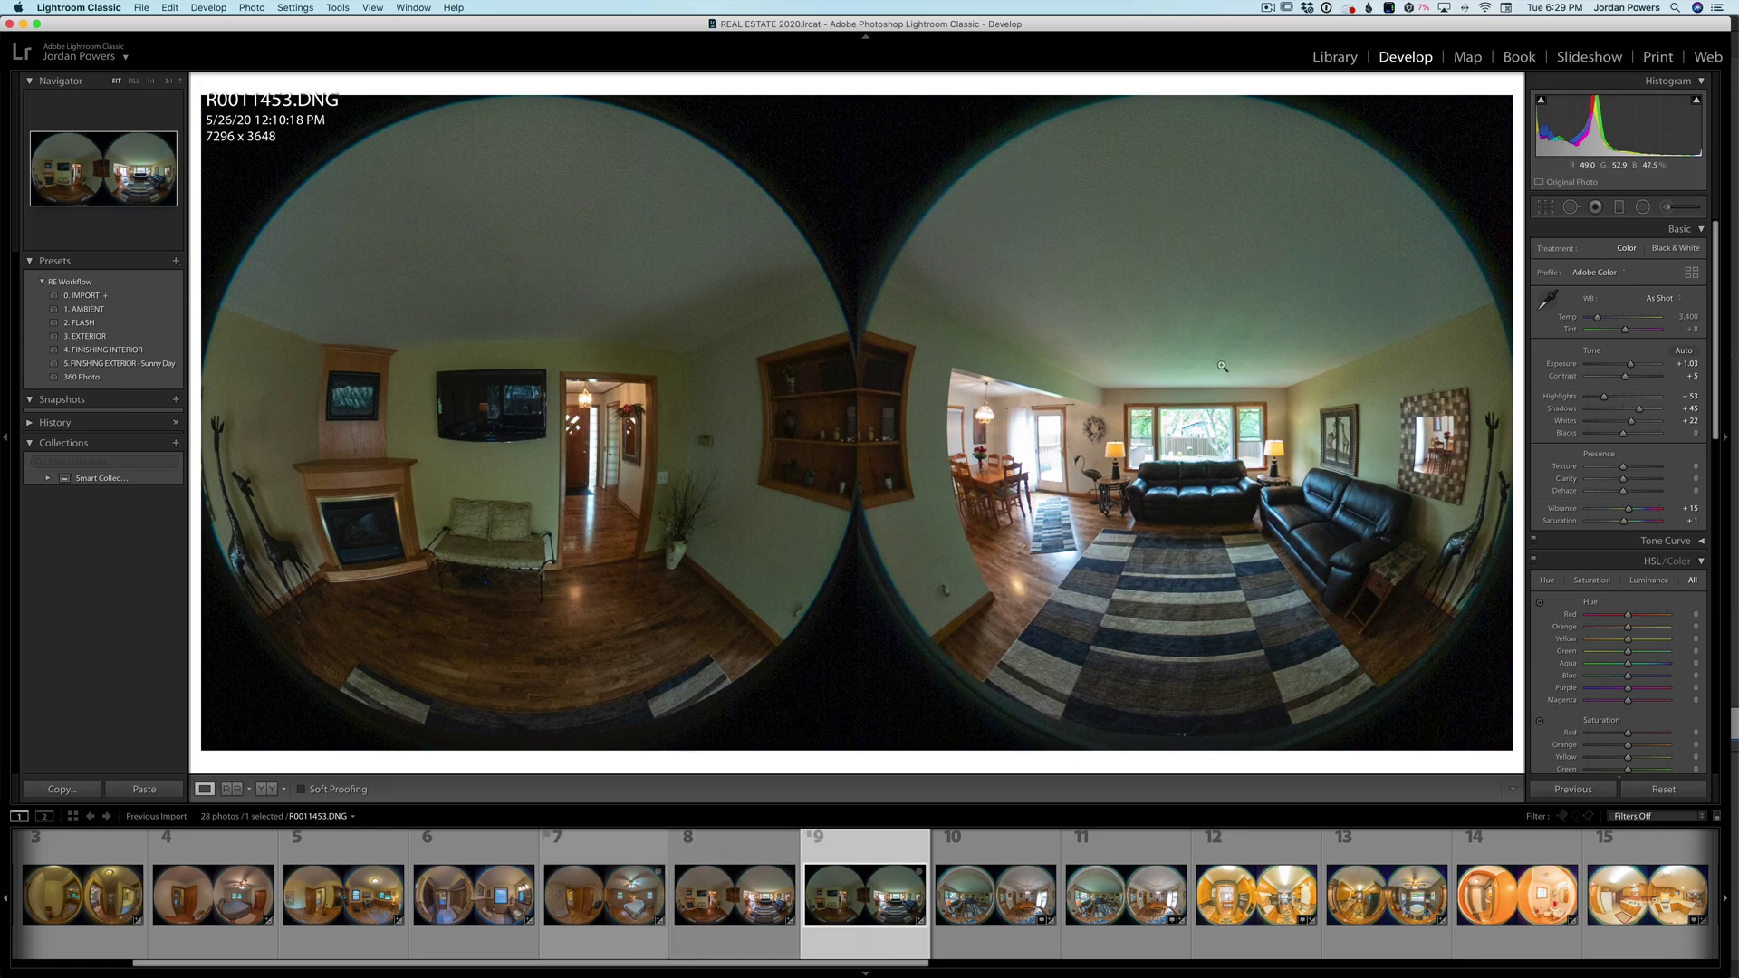
{"action": "left_click", "coordinate": [759, 890]}
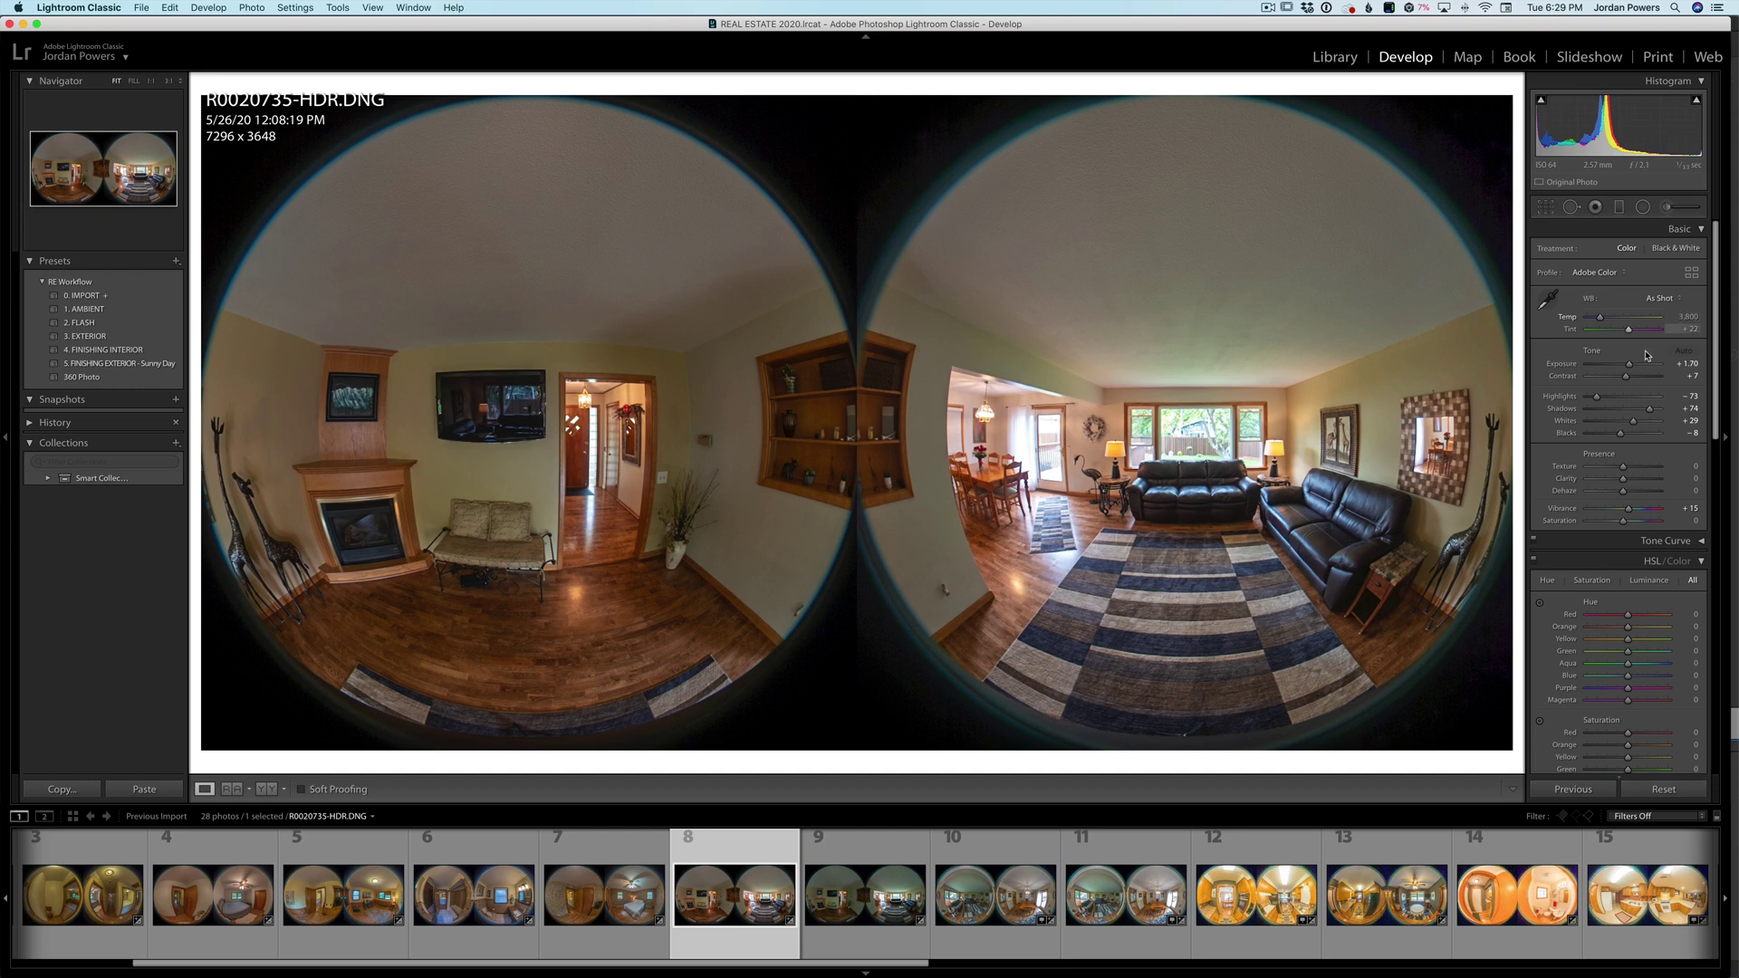
Step: Drop the HDR DNG's Highlights to −100 and inspect the dining-room windows
{"action": "left_click", "coordinate": [1597, 401]}
{"action": "left_click_drag", "start_coordinate": [1597, 401], "coordinate": [1595, 397]}
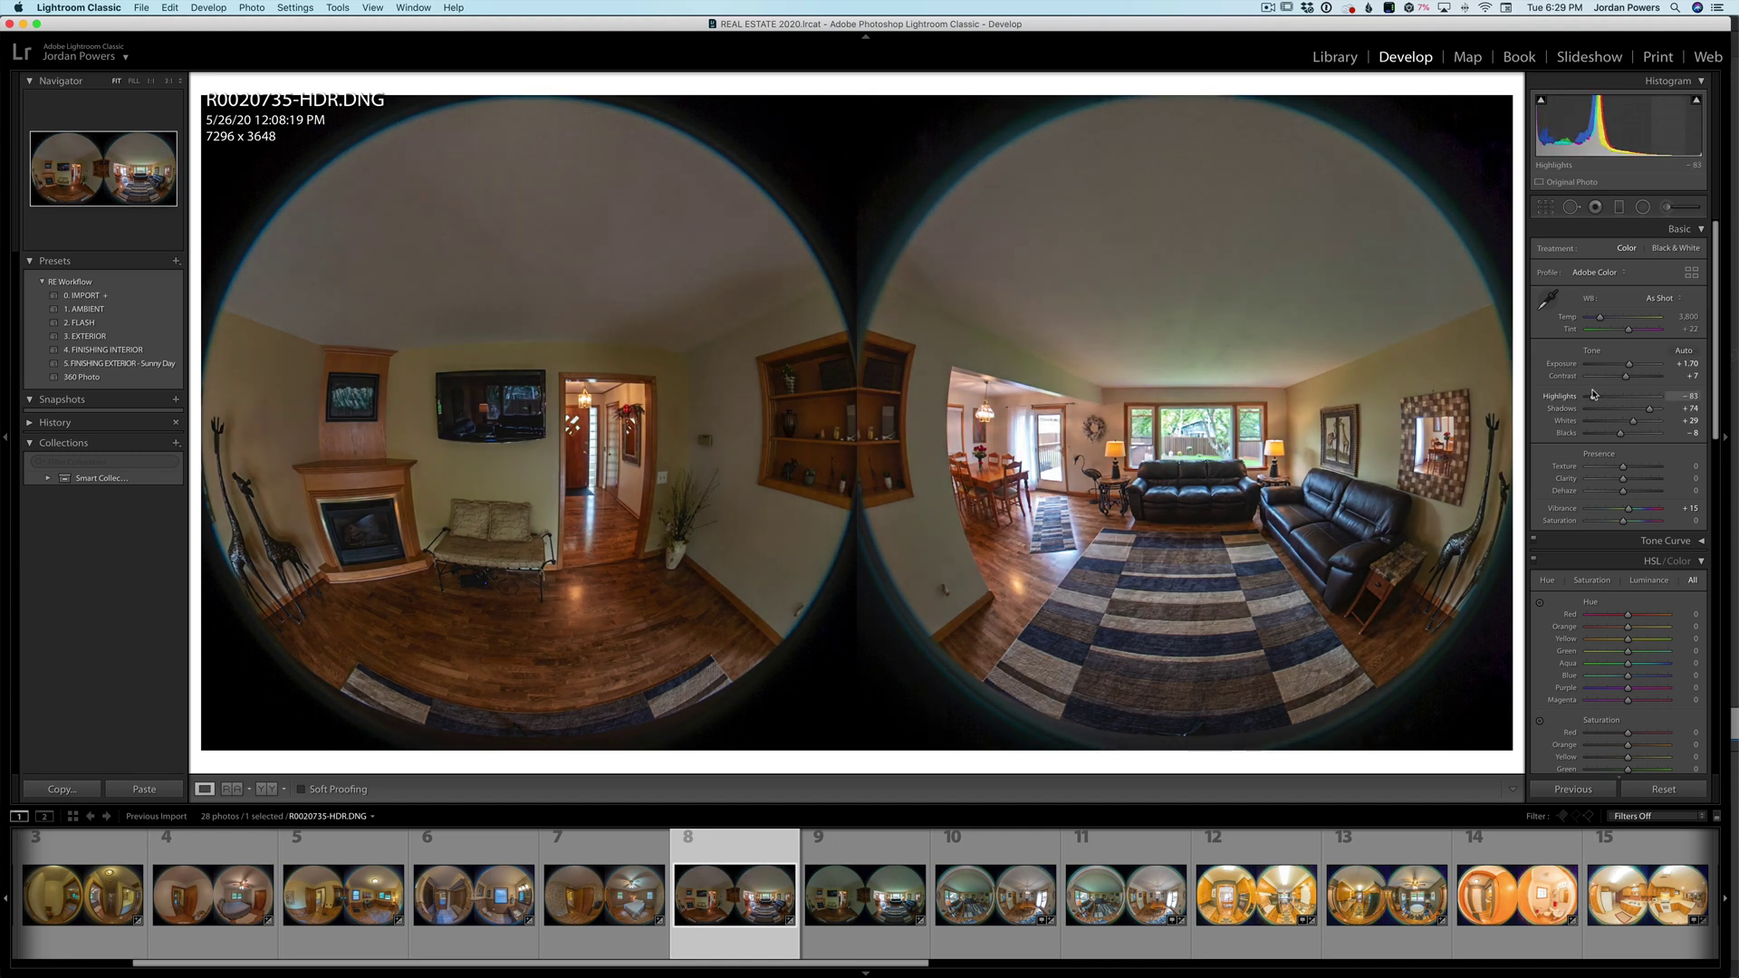
{"action": "left_click", "coordinate": [1018, 461]}
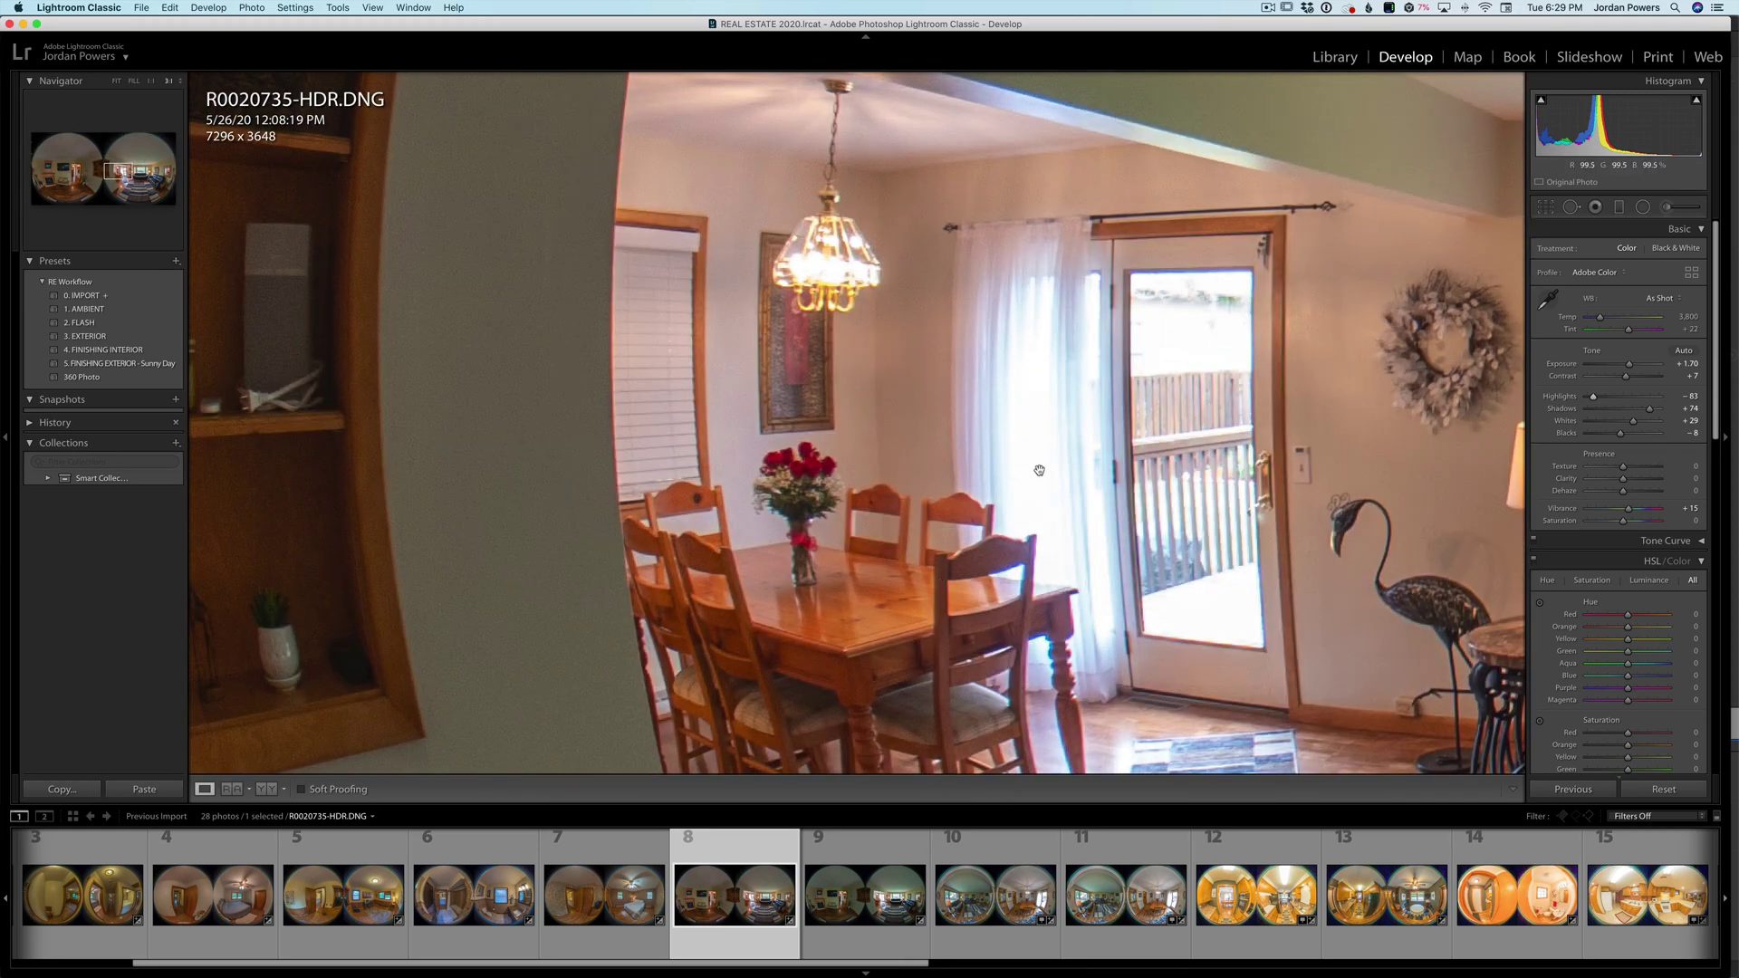
Step: Set the native DNG's Highlights to −100 as well, then go back to the HDR file
{"action": "key", "text": "Right"}
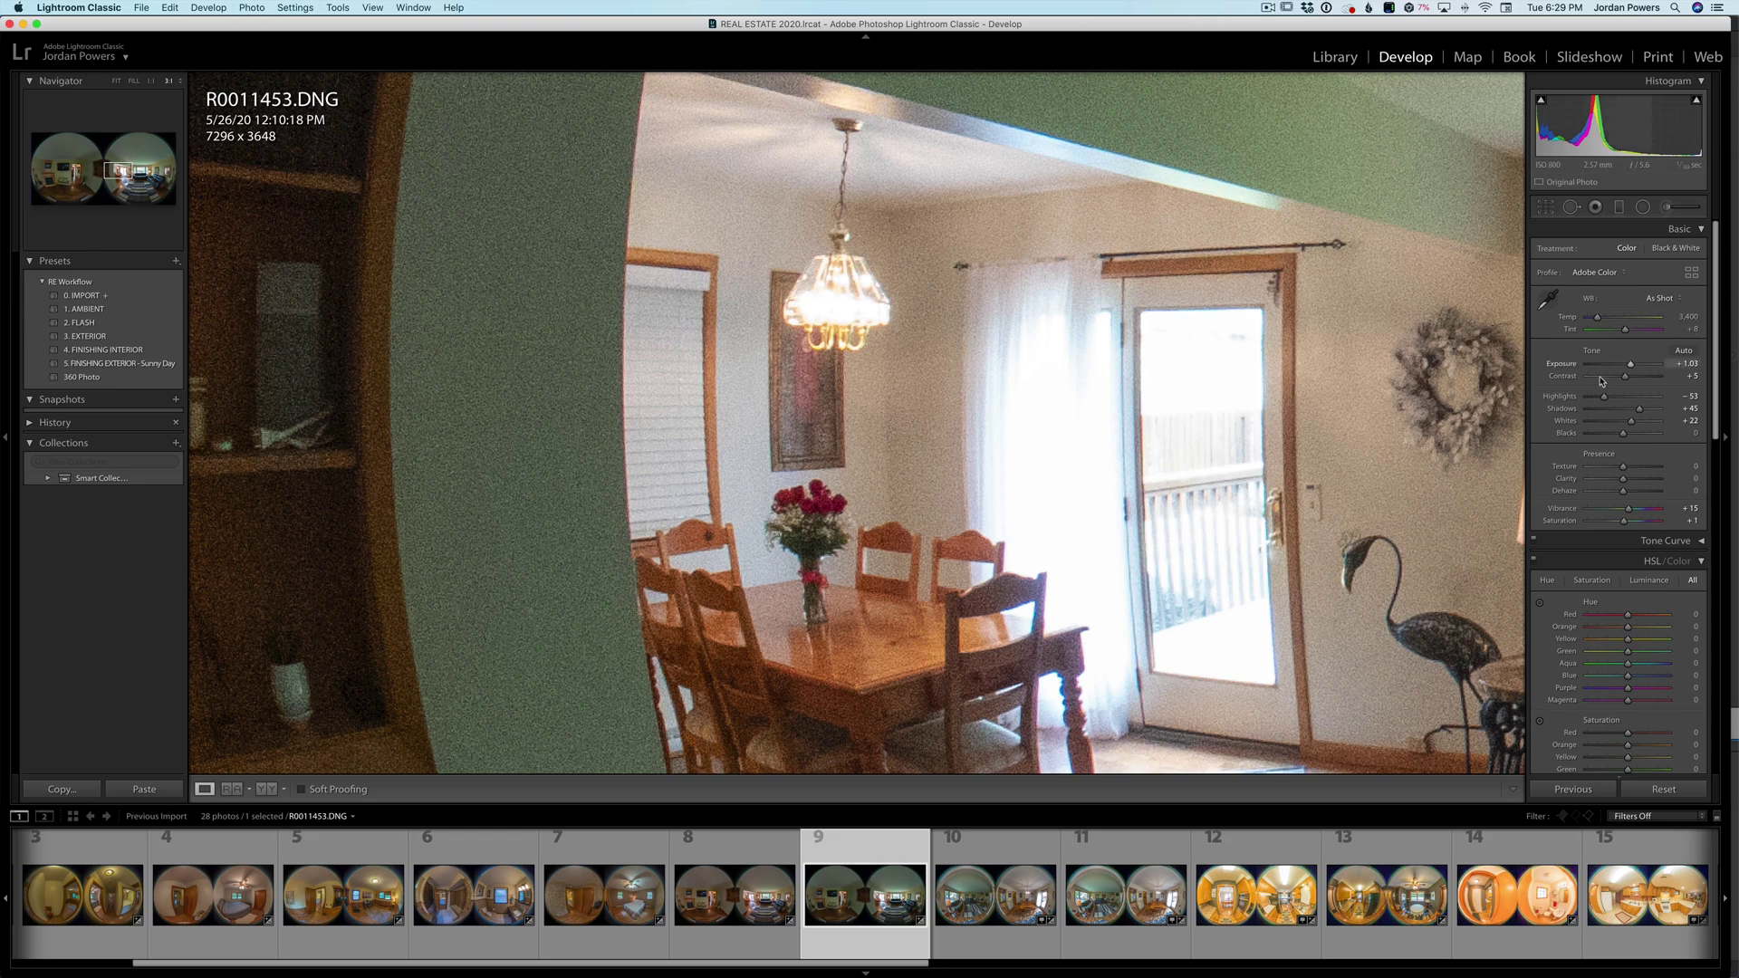
{"action": "left_click_drag", "start_coordinate": [1581, 397], "coordinate": [1562, 399]}
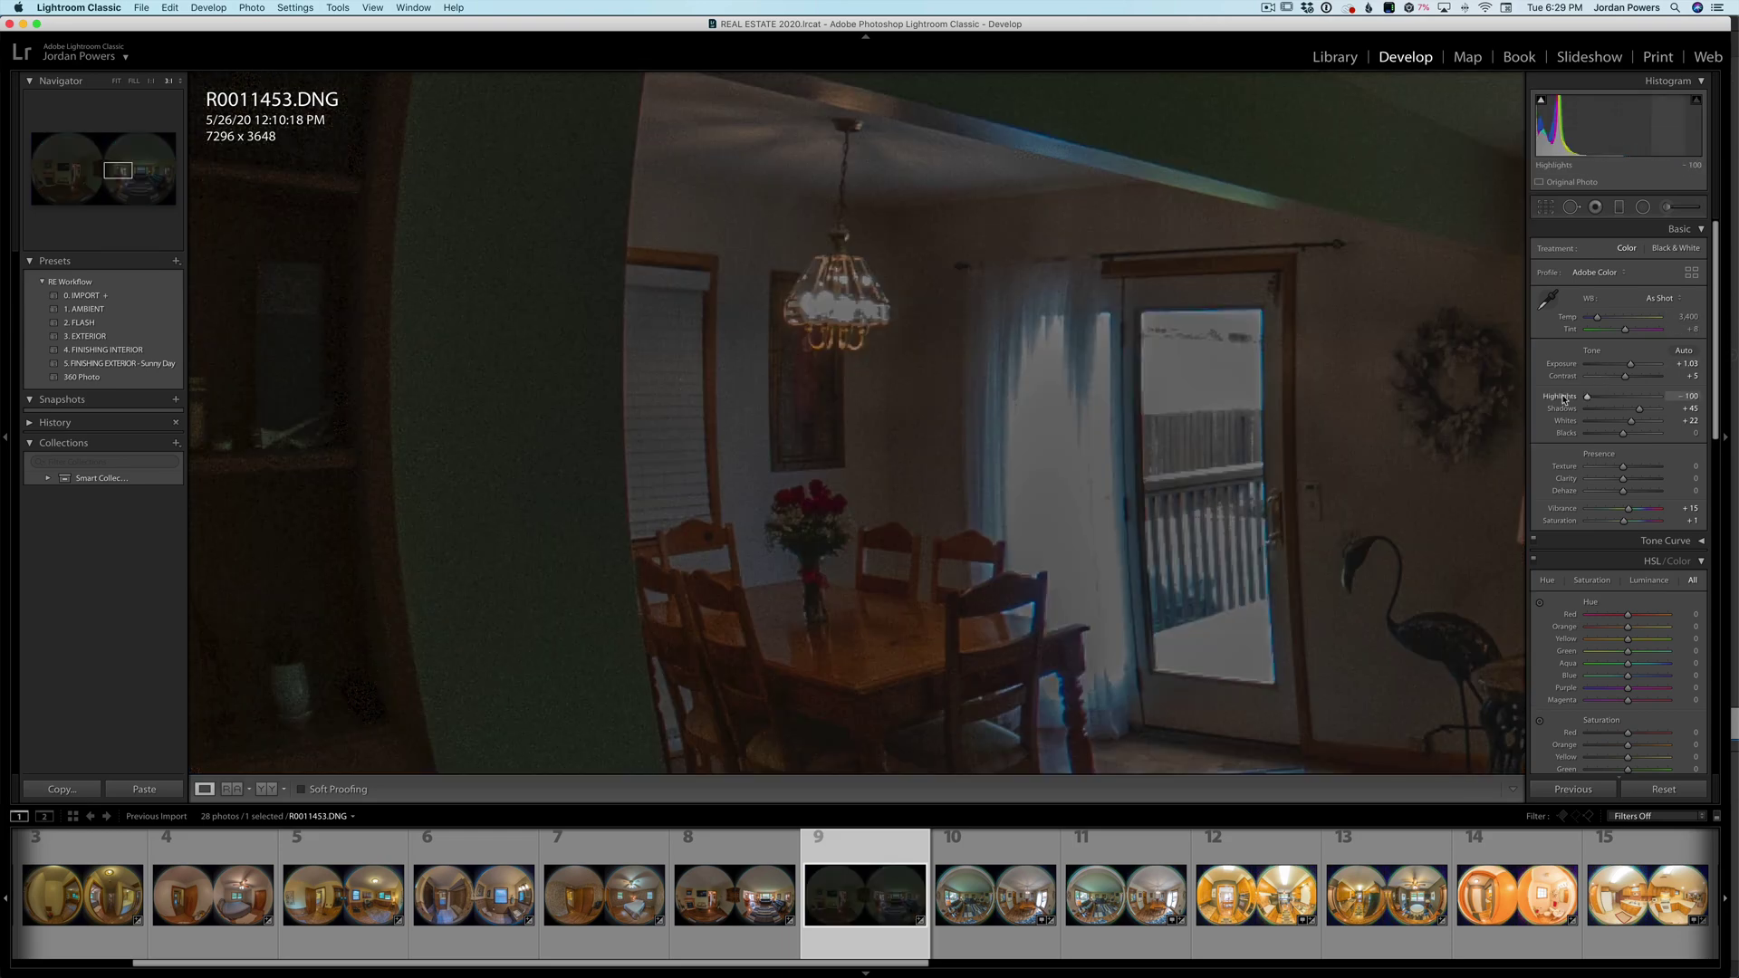
{"action": "key", "text": "Left"}
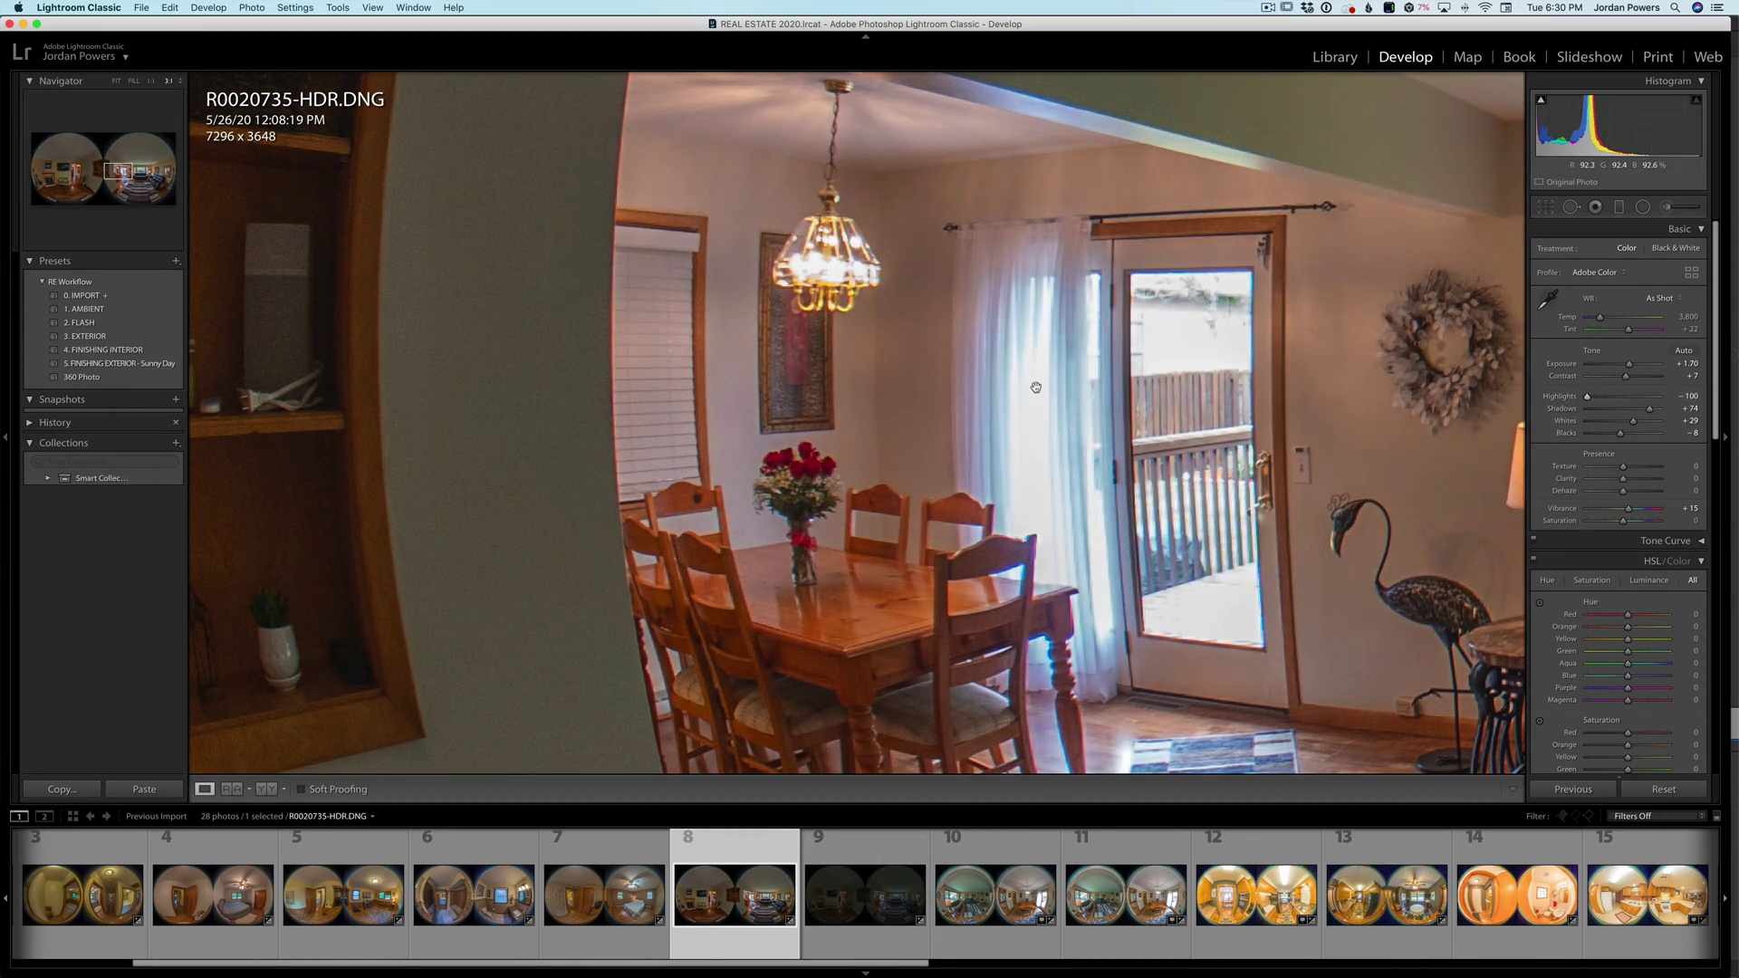
Step: Raise the HDR DNG's Shadows to +93, then set the native DNG to Highlights −70, Exposure +1.71
{"action": "left_click", "coordinate": [1081, 400]}
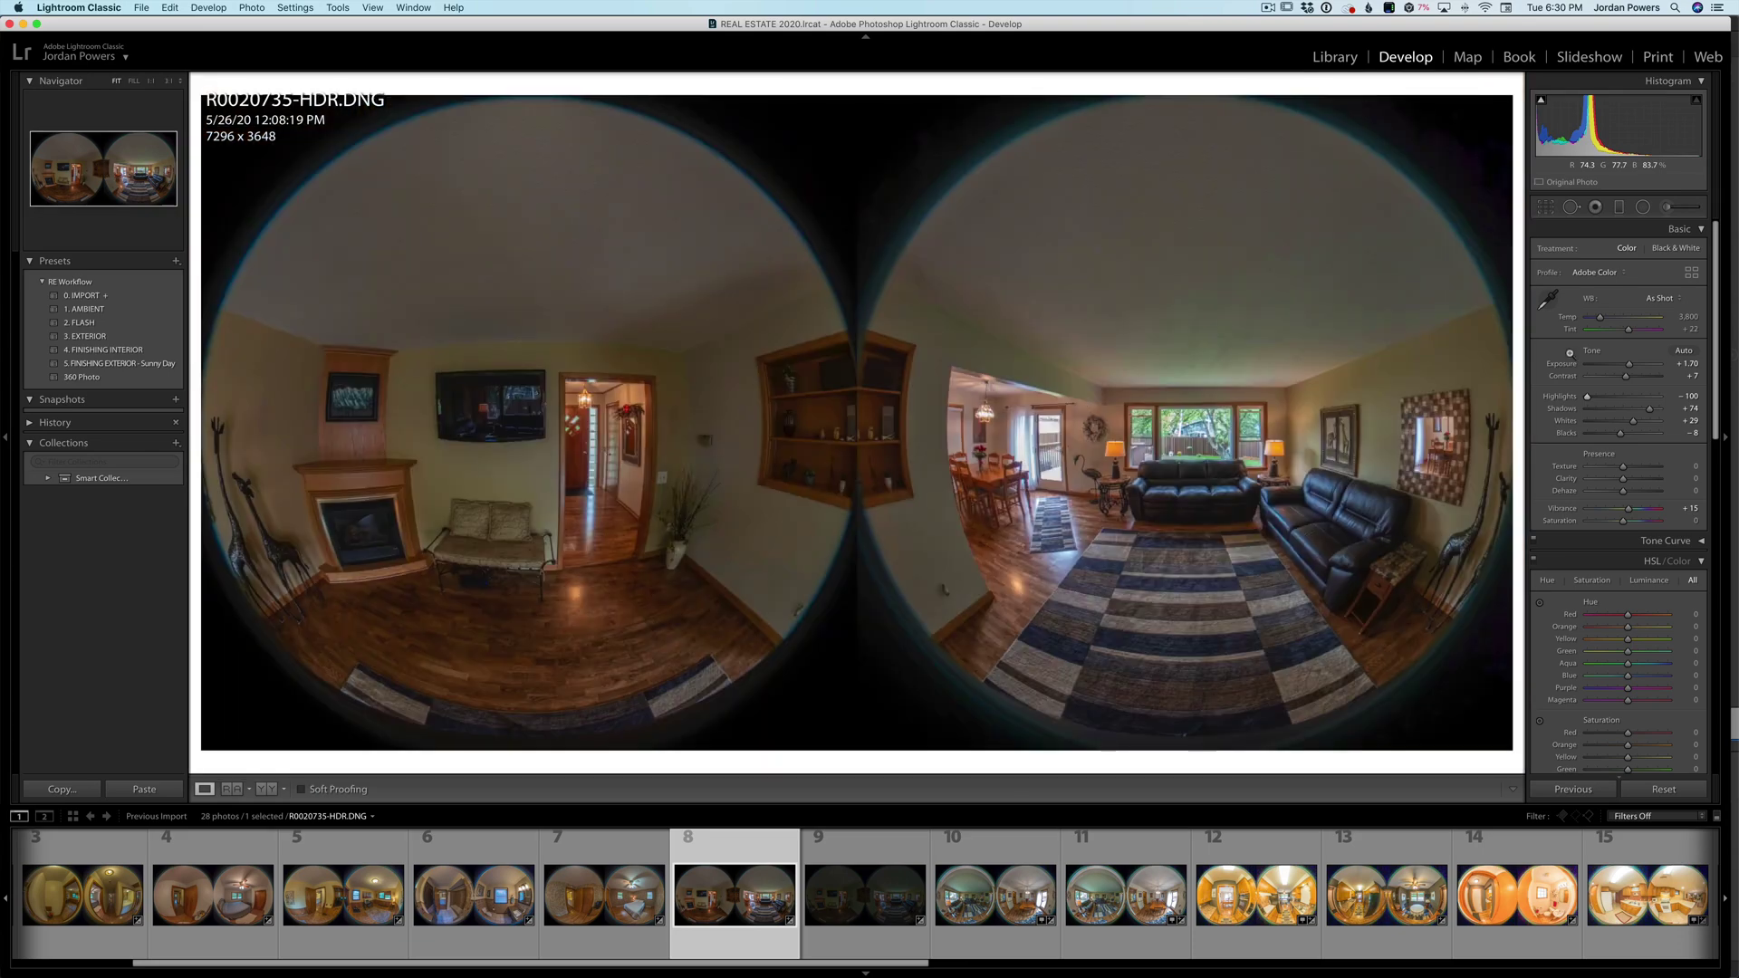
{"action": "left_click_drag", "start_coordinate": [1651, 409], "coordinate": [1588, 397]}
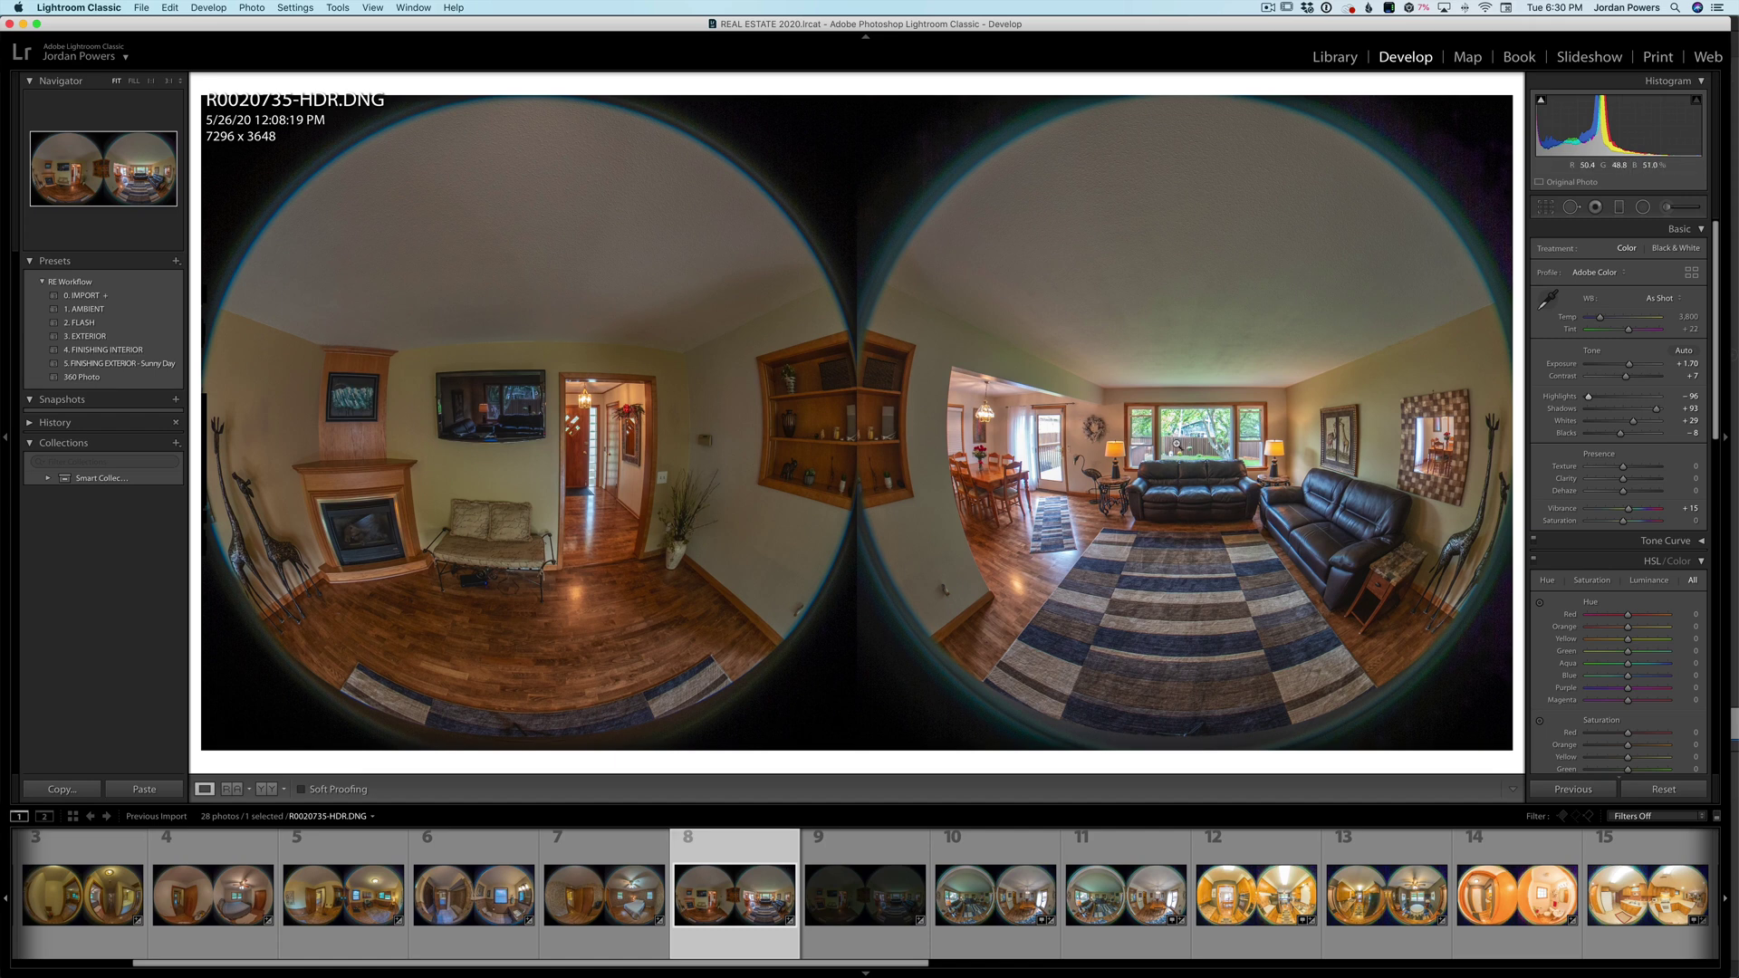
{"action": "key", "text": "Right"}
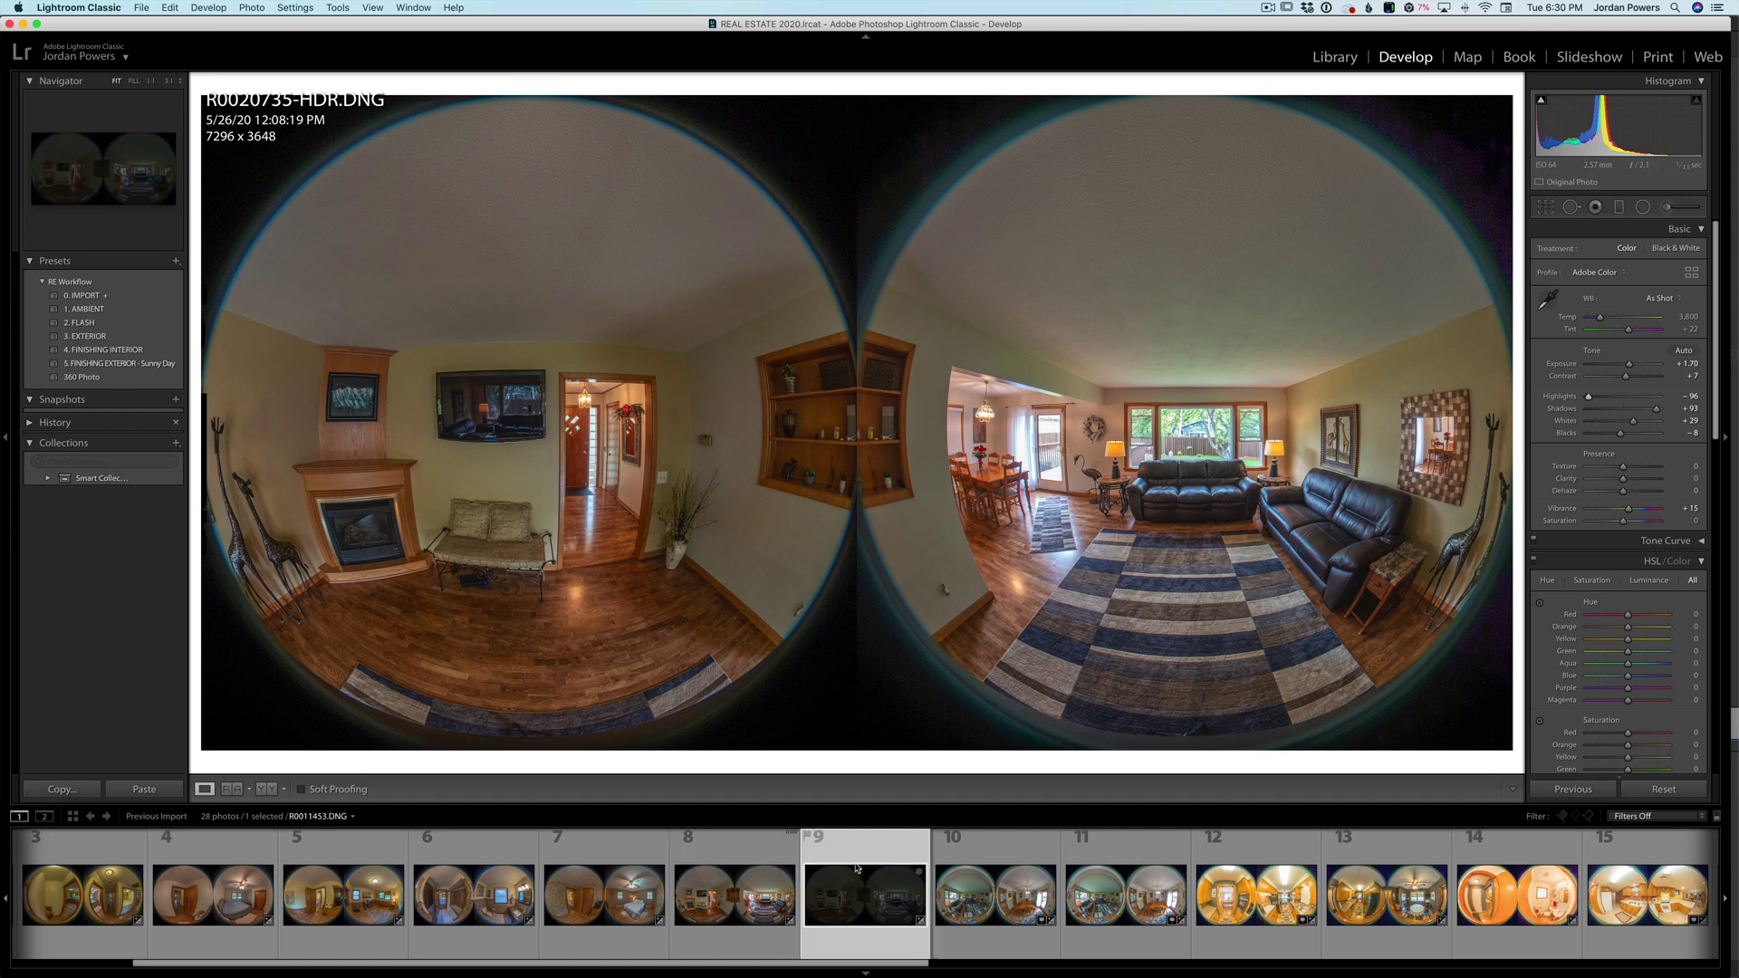
{"action": "mouse_move", "coordinate": [1596, 147]}
{"action": "left_mouse_down"}
{"action": "mouse_move", "coordinate": [1615, 148]}
{"action": "mouse_move", "coordinate": [1600, 127]}
{"action": "left_mouse_up"}
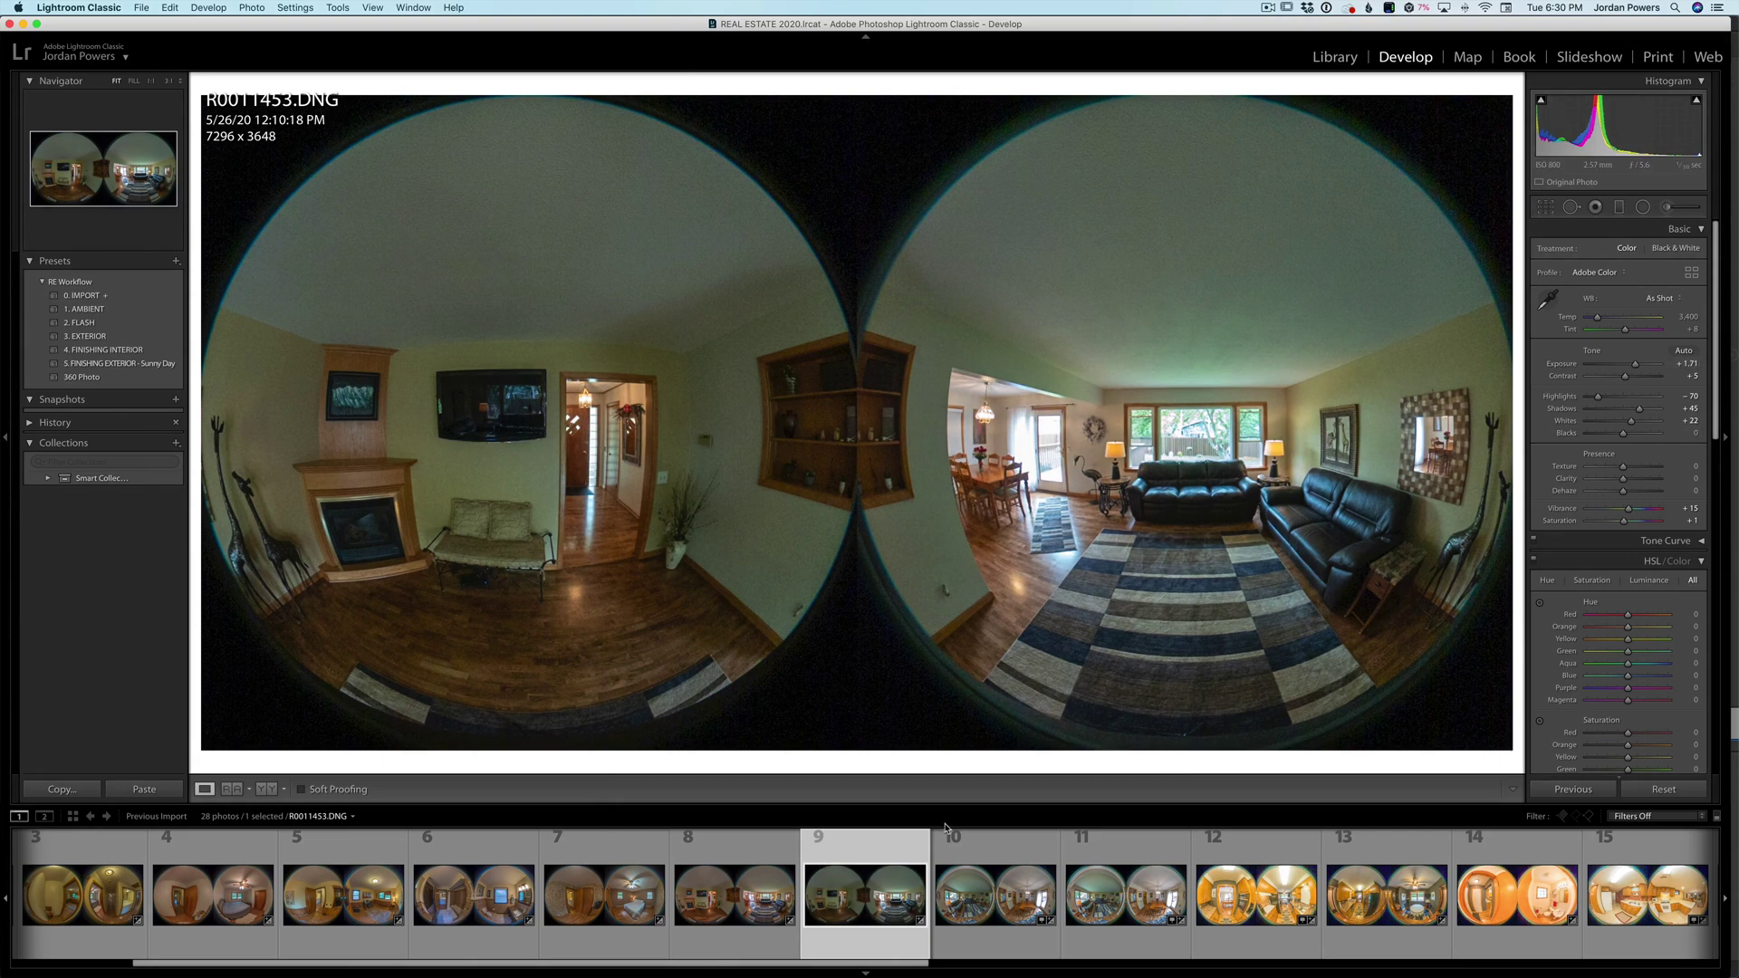
{"action": "left_click", "coordinate": [736, 902]}
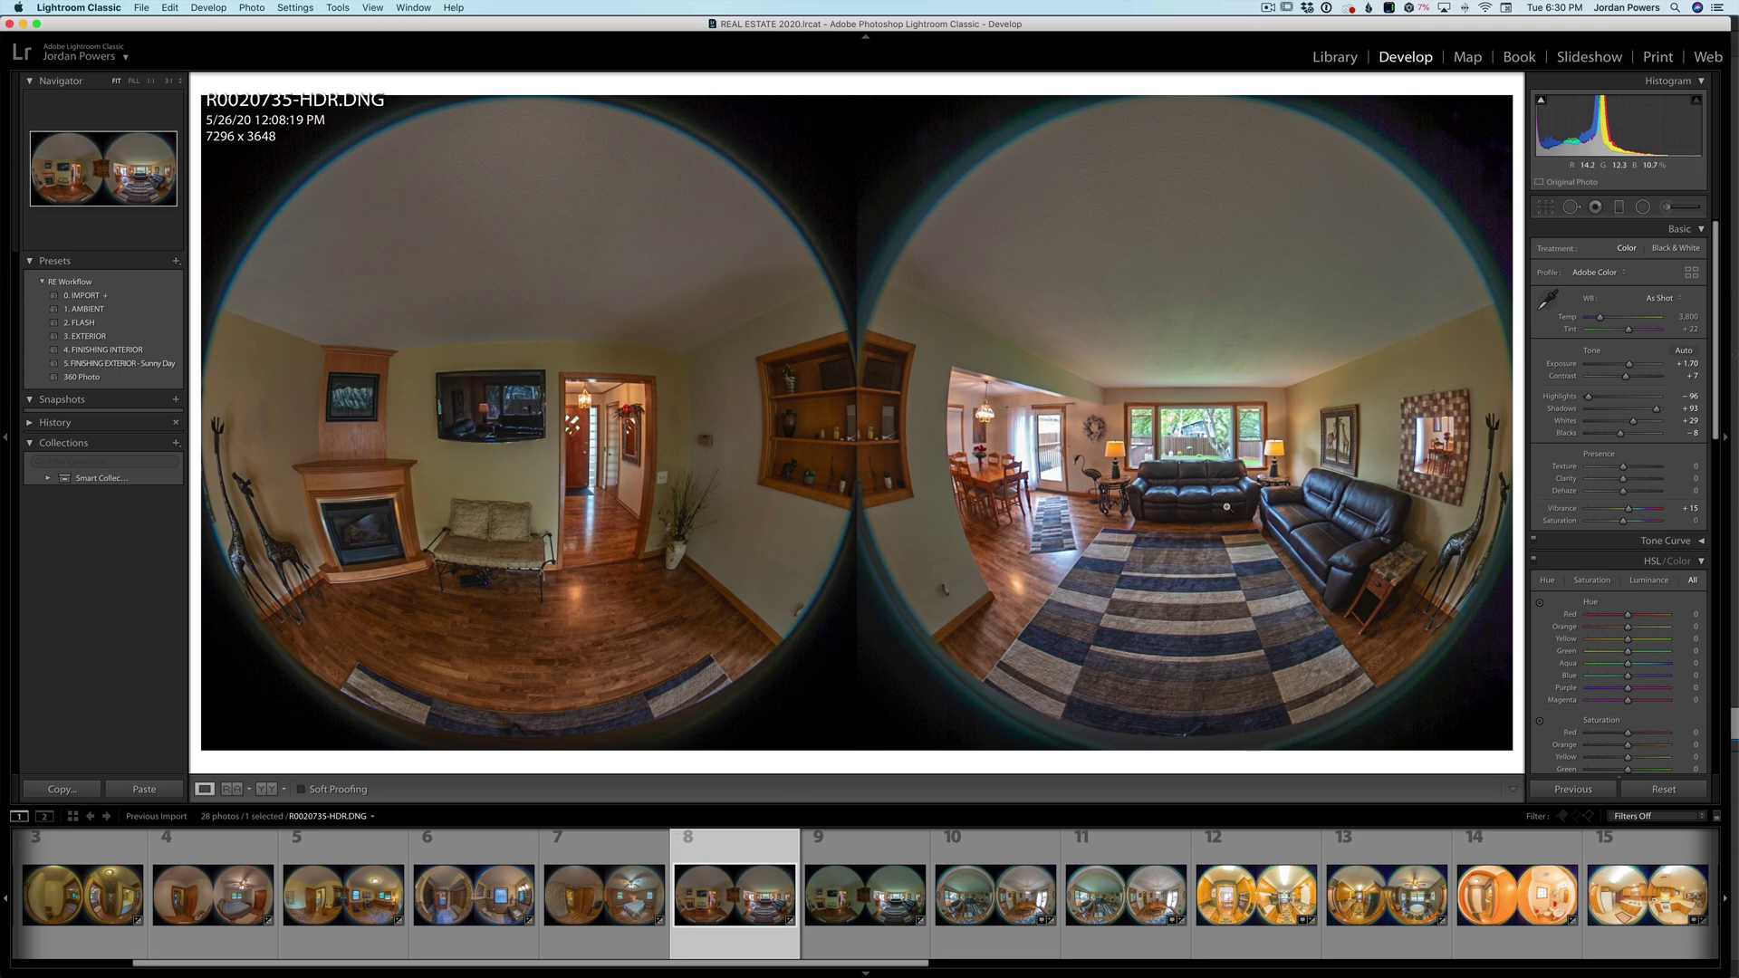
Step: Show the edited R0020735-HDR.DNG in the Library module loupe with its metadata
{"action": "key", "text": "e"}
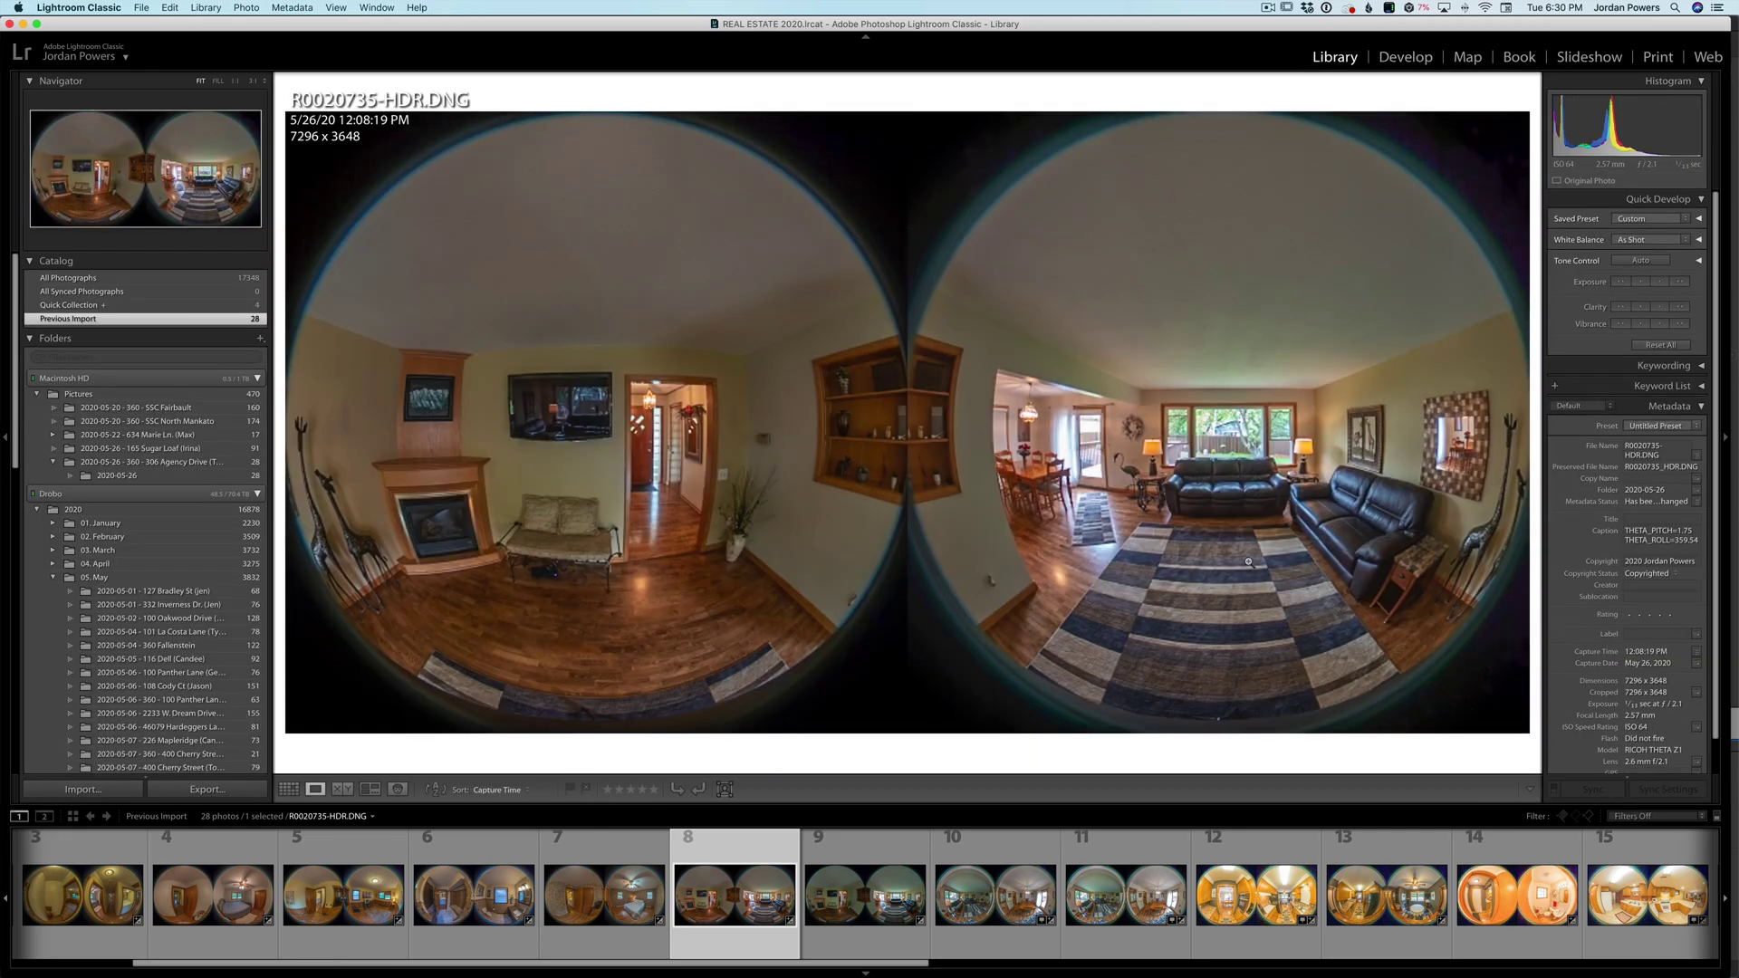